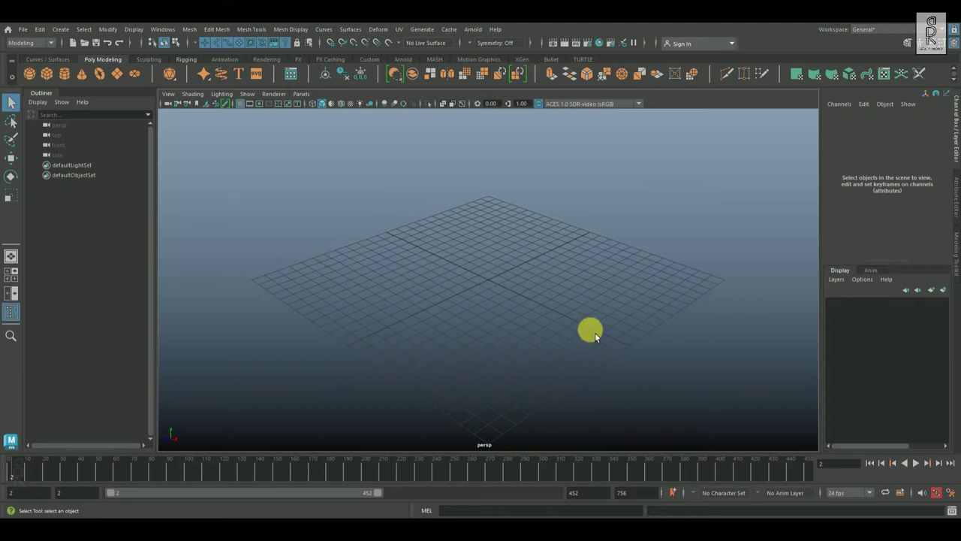
Step: Import the round pot reference picture as an image plane in the front view
key(space)
key(space)
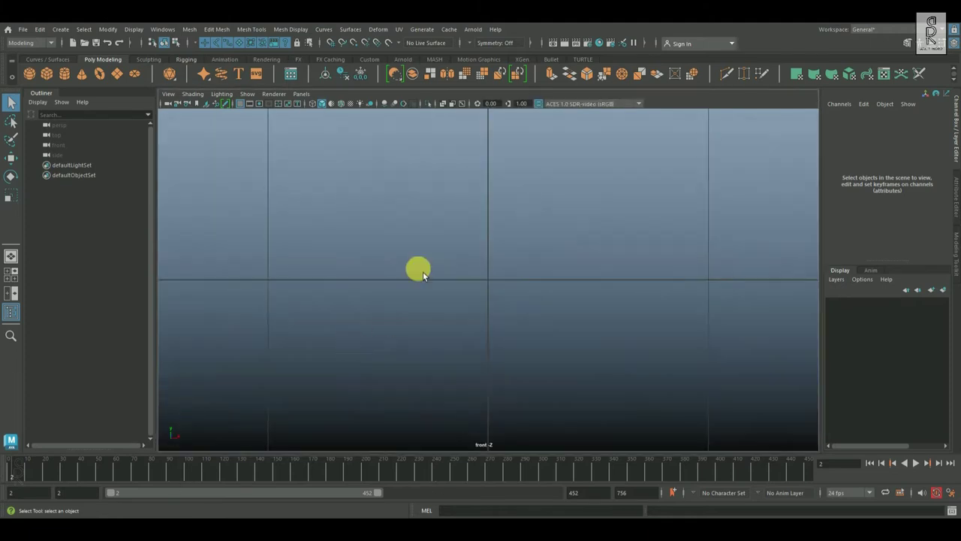
click(171, 94)
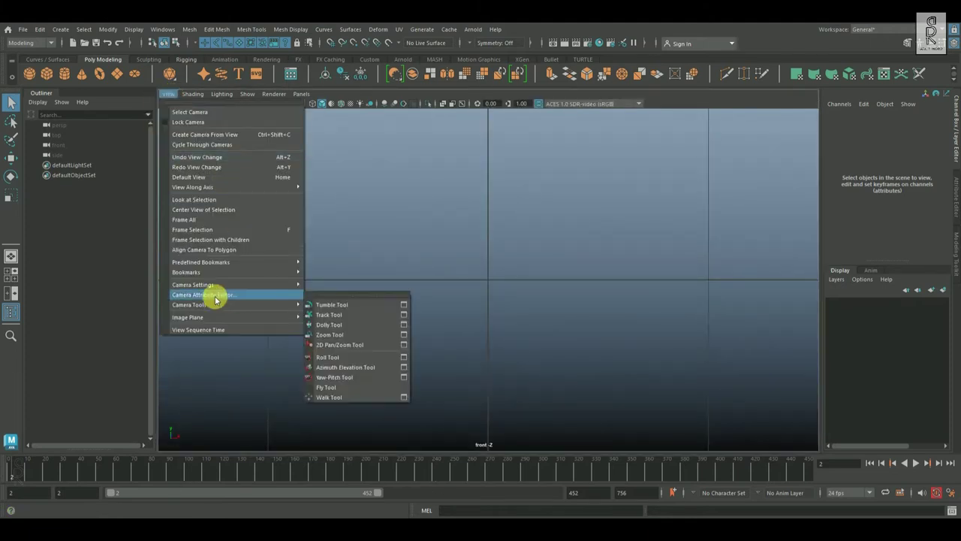
mouse_move(223, 318)
click(334, 324)
click(353, 147)
click(705, 369)
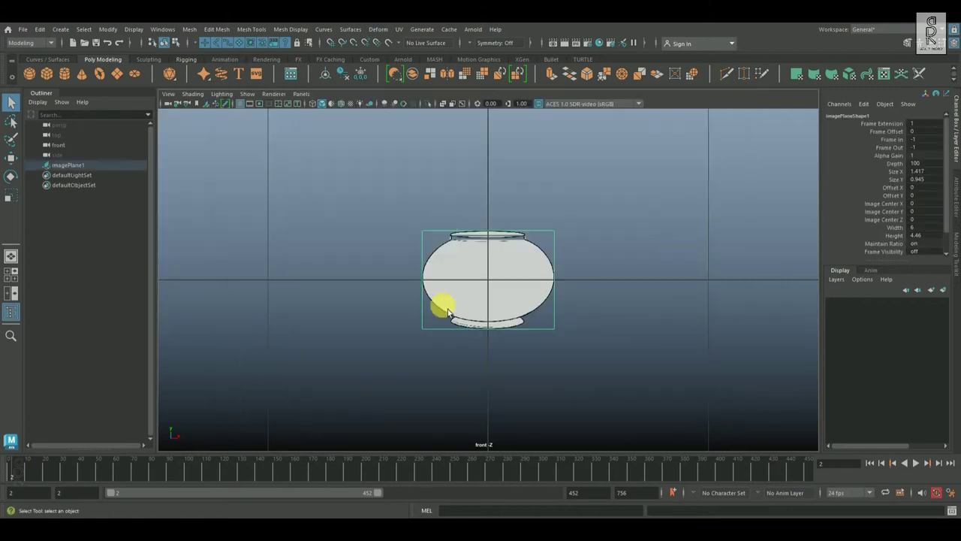
Step: Scale the image plane uniformly to about 23 and move it up and back to about Y 51, Z -409
click(15, 200)
key(space)
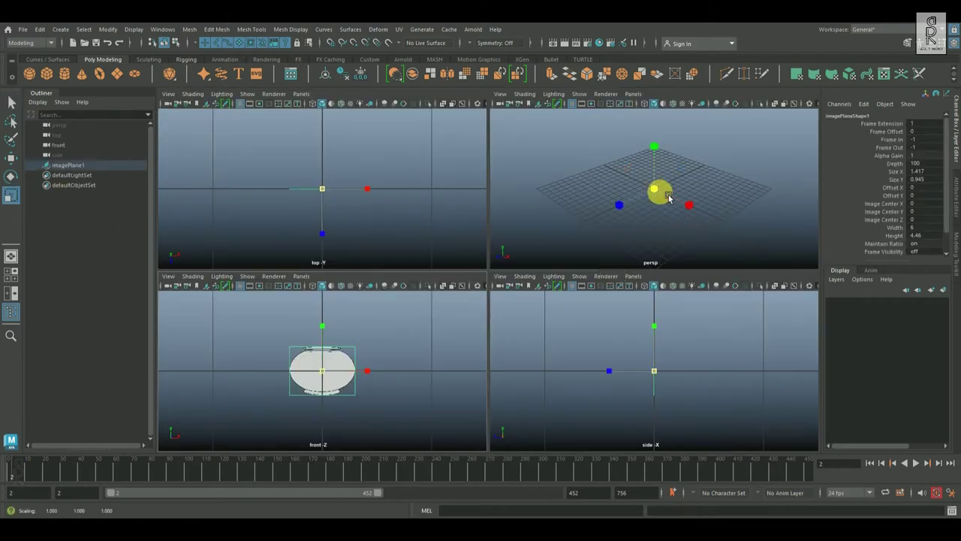
drag(658, 188, 722, 181)
click(14, 159)
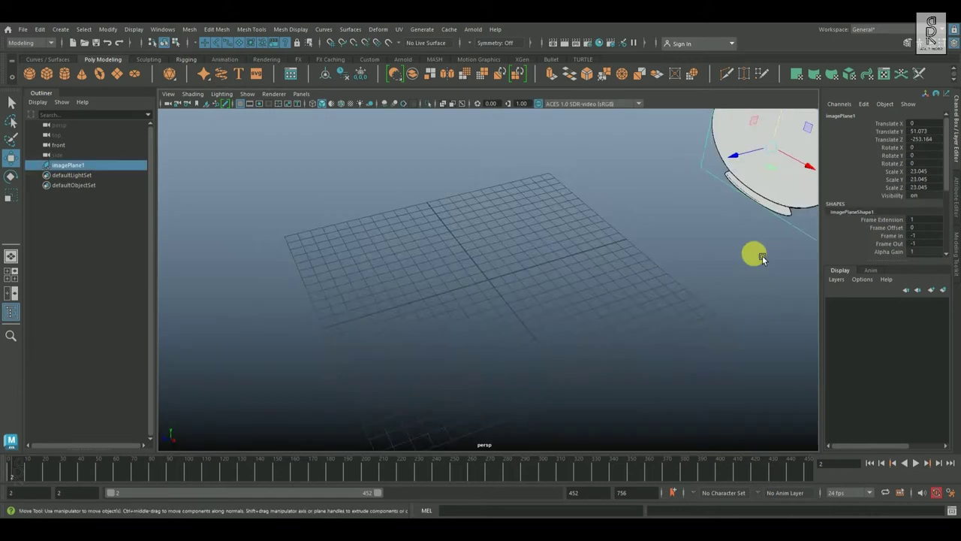
scroll(760, 256, down, 6)
alt+drag(760, 255, 689, 290)
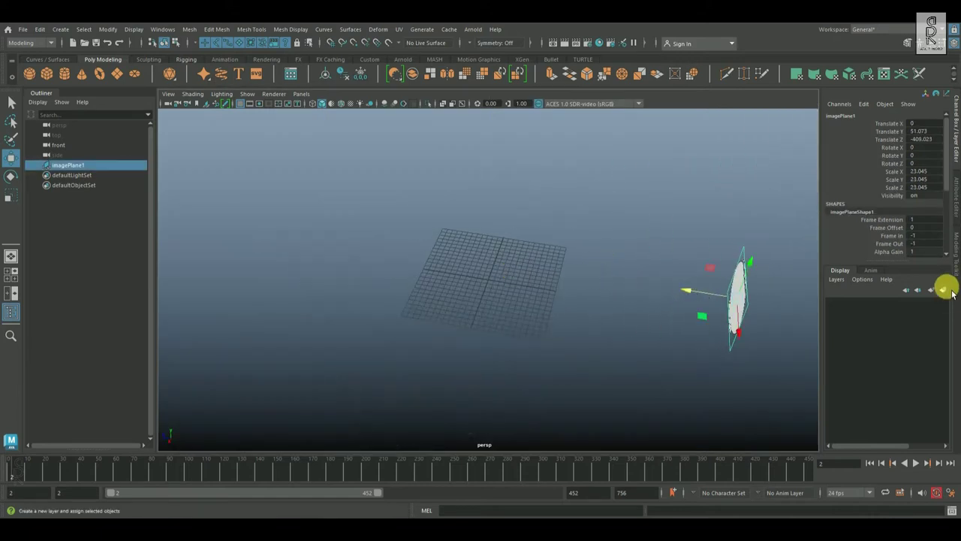
Step: Put the image plane on a new display layer named ref and set that layer to reference mode
double_click(877, 304)
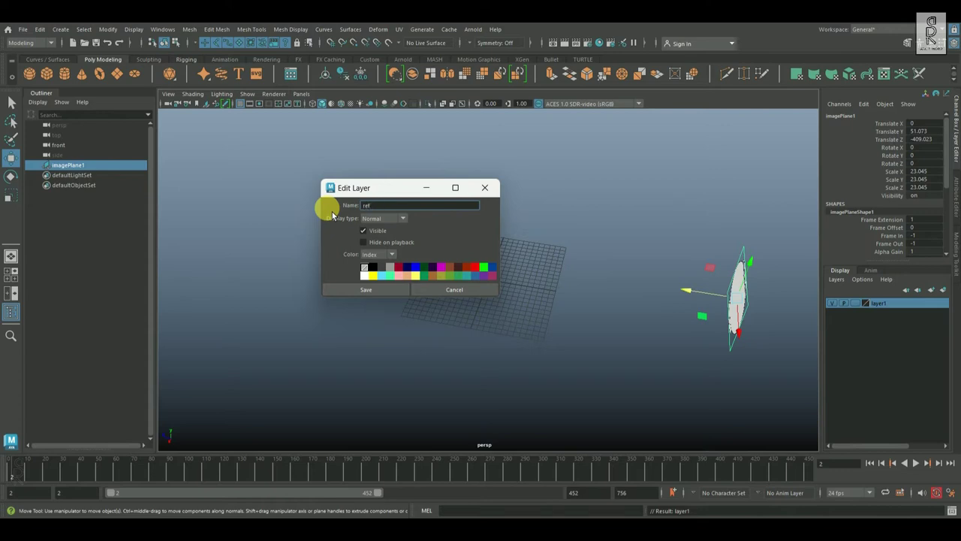
click(387, 292)
click(857, 303)
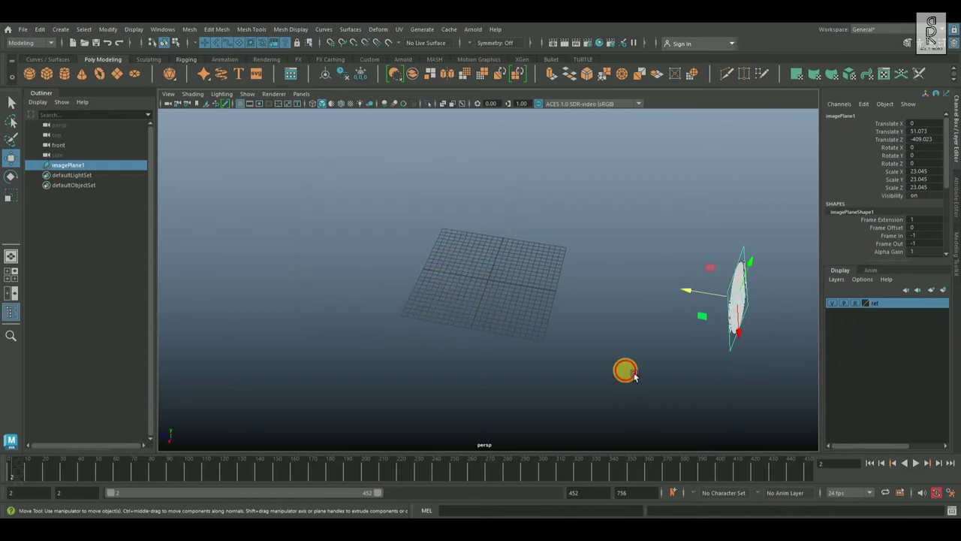
click(626, 371)
mouse_move(480, 331)
alt+mouse_down()
mouse_move(526, 315)
mouse_move(607, 331)
mouse_move(602, 294)
mouse_move(601, 340)
alt+mouse_up()
scroll(607, 331, up, 3)
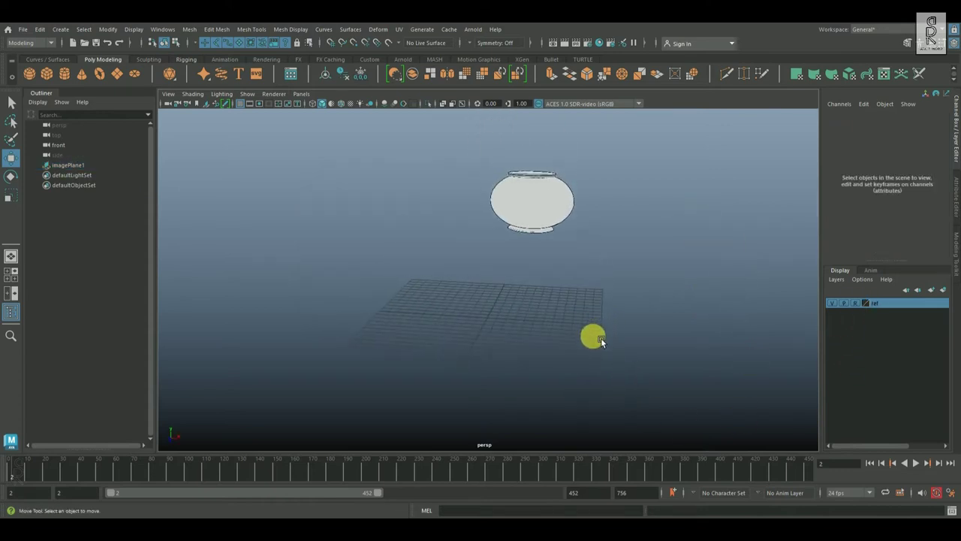
Step: Create a polygon sphere, raise it to about Y 37.5, scale it uniformly to about 39 and display it in X-ray
click(29, 75)
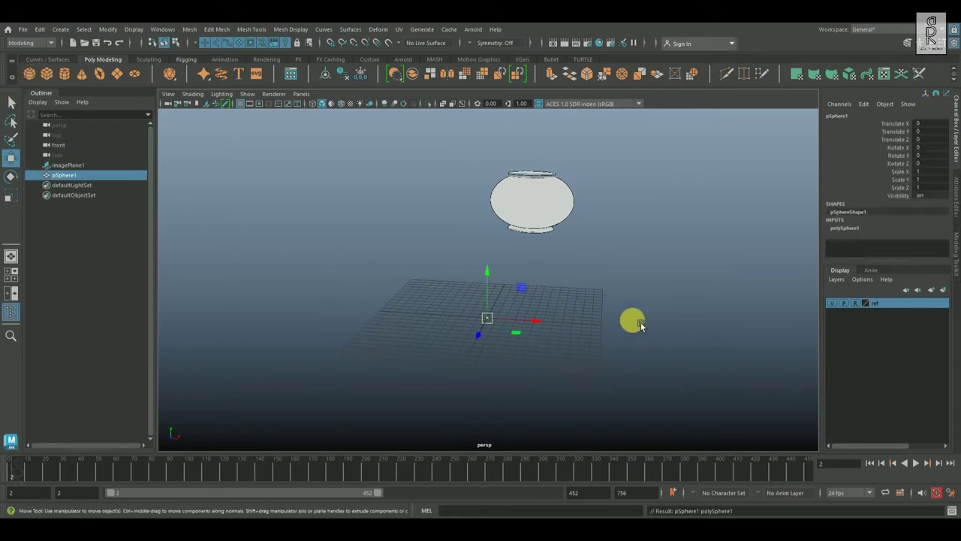
key(space)
key(space)
drag(461, 369, 472, 258)
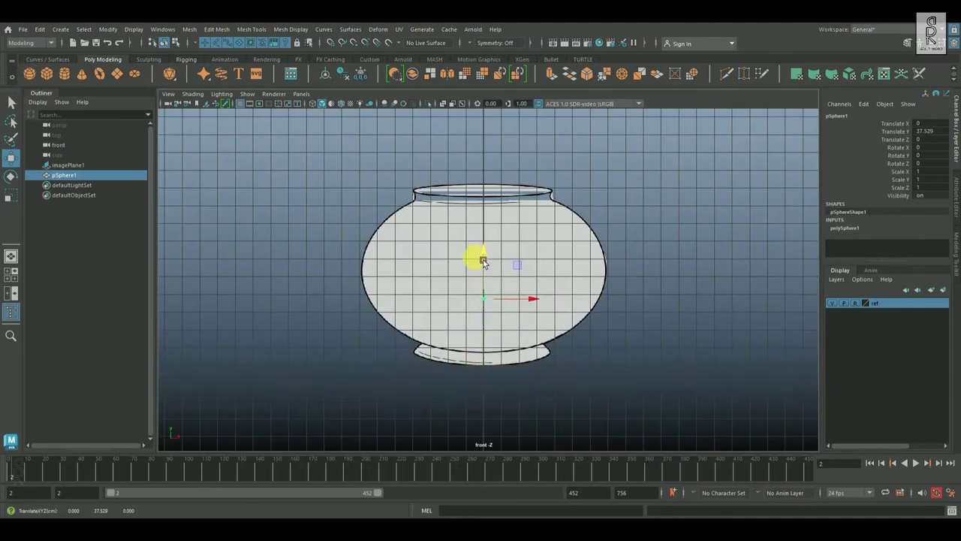
key(r)
drag(484, 299, 618, 324)
click(442, 103)
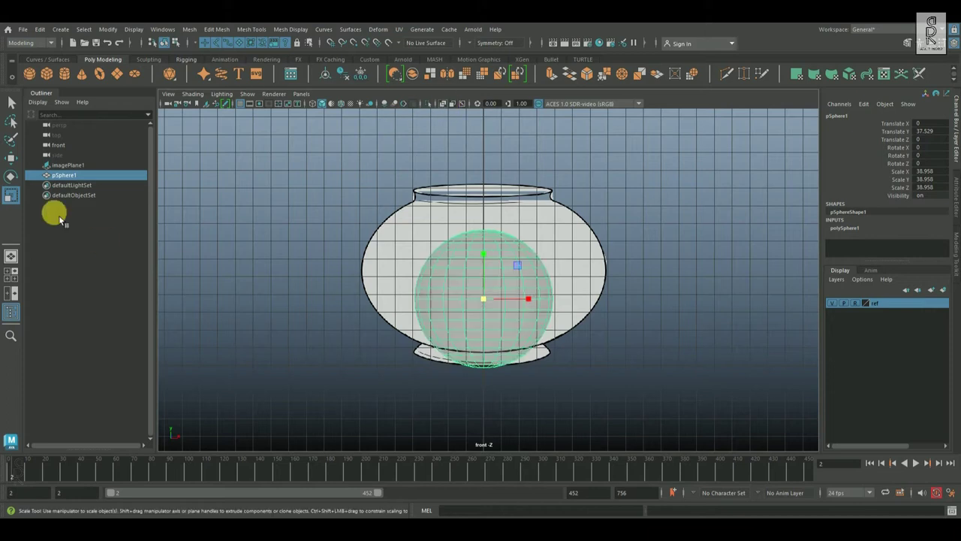
Step: Raise the sphere to about Y 49 and scale it to about 66 in X and Z and 48 in Y
click(12, 157)
drag(488, 255, 487, 234)
key(r)
drag(487, 279, 525, 279)
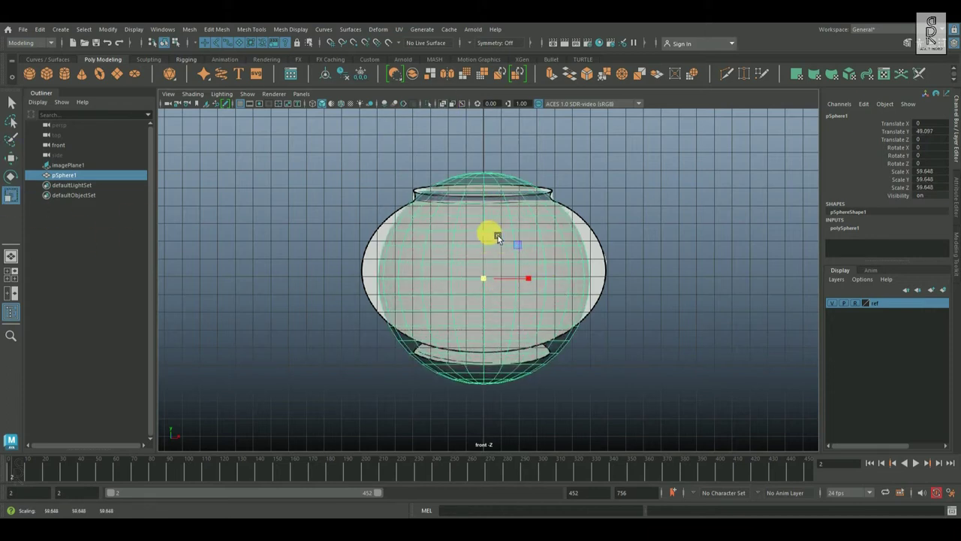
drag(487, 232, 486, 246)
drag(484, 278, 517, 291)
scroll(486, 152, up, 1)
Step: Hide the grid and refine the sphere's fit to about Y 54.25, with scale about 68.9 in X and Z and 48.1 in Y
click(240, 103)
key(w)
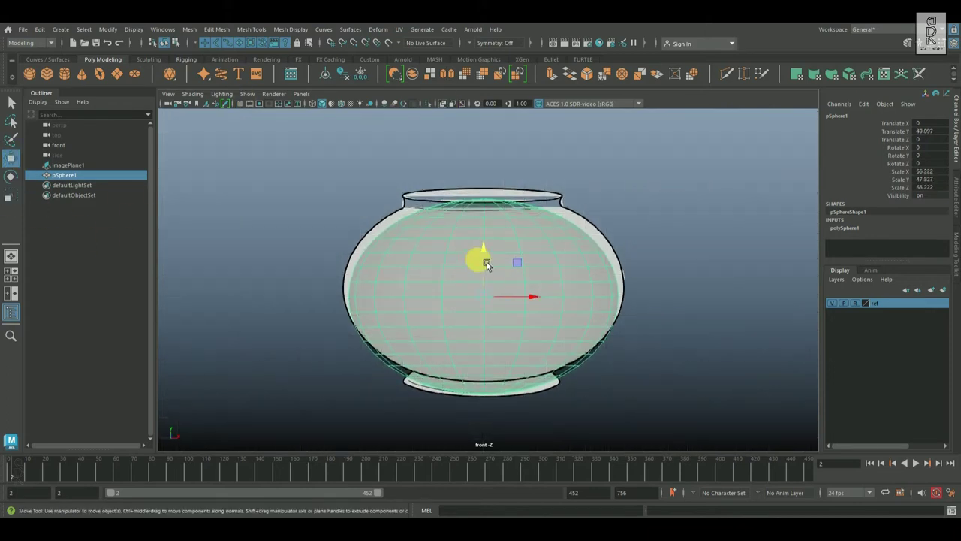
drag(485, 262, 485, 252)
key(r)
drag(495, 285, 492, 244)
Step: Delete the faces of the sphere's top cap to open the mouth of the pot
scroll(477, 195, up, 5)
scroll(484, 278, down, 2)
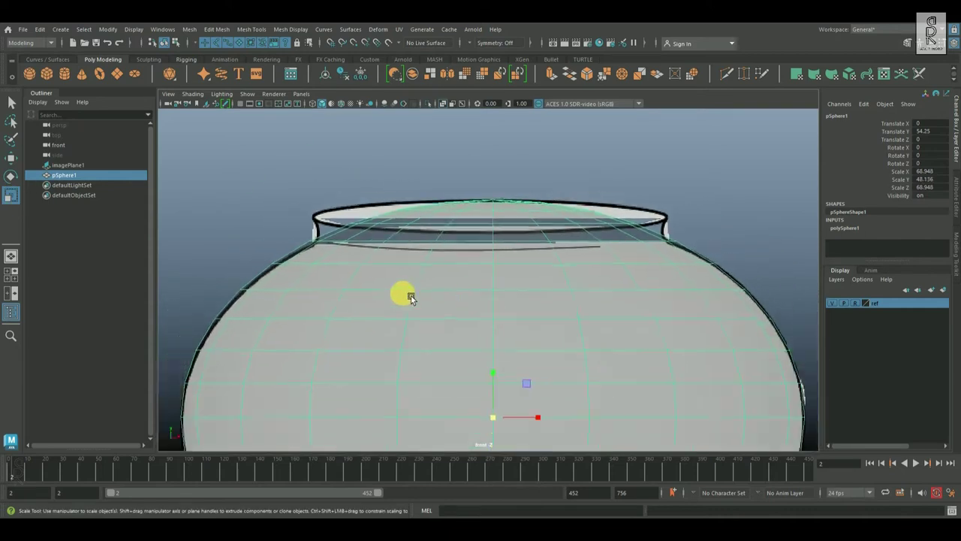
alt+middle_drag(405, 294, 393, 253)
drag(481, 332, 481, 332)
alt+middle_drag(571, 339, 572, 202)
alt+middle_drag(427, 239, 427, 388)
alt+right_drag(366, 247, 427, 282)
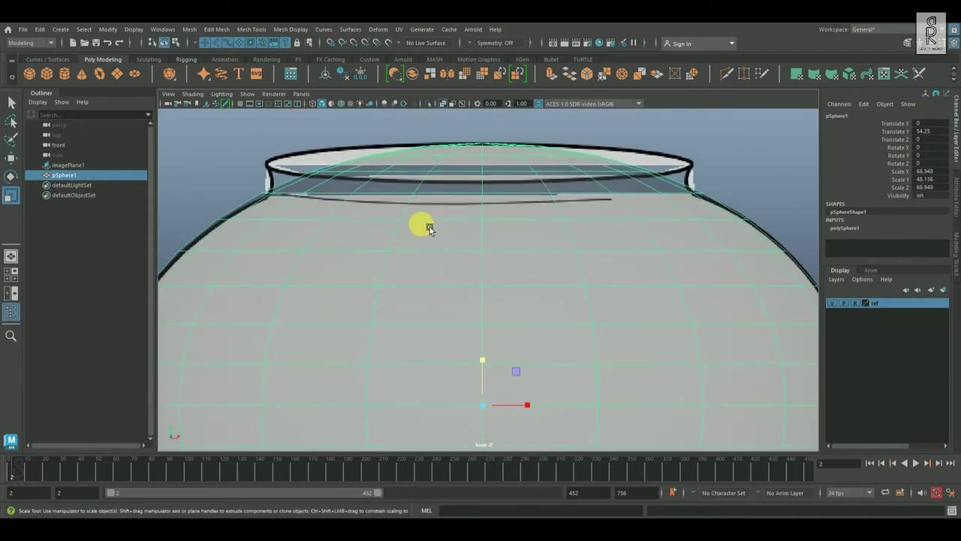
right_click(413, 213)
click(418, 239)
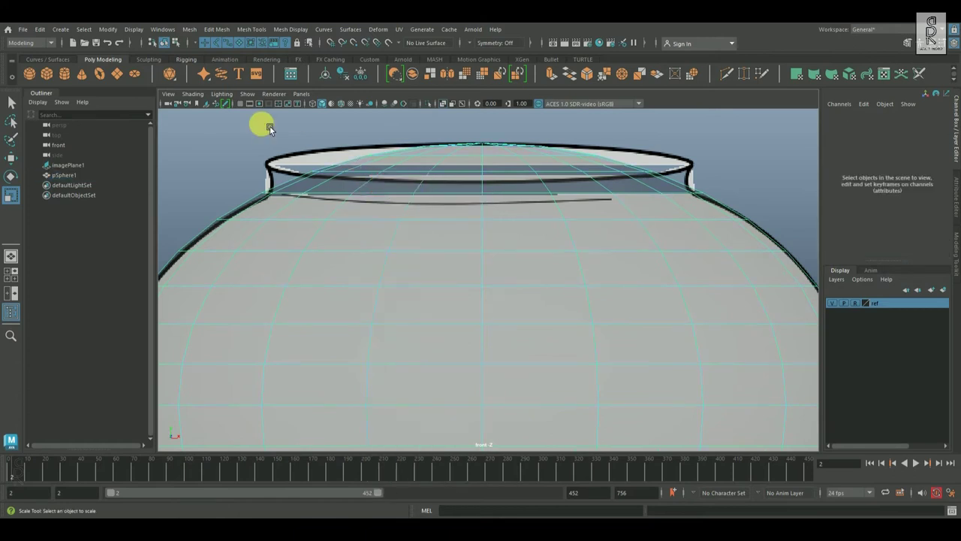
drag(714, 167, 712, 168)
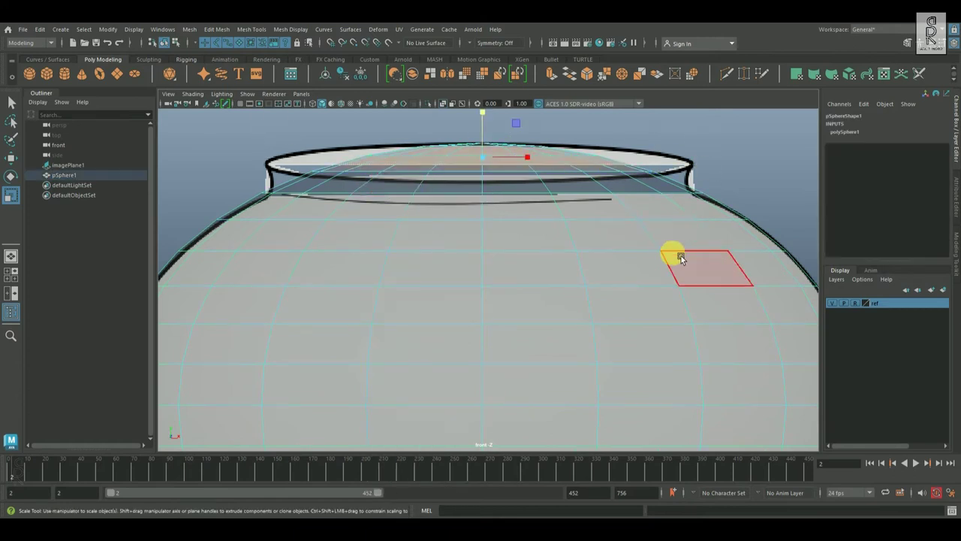
key(Delete)
Step: Scale the open top edge loop out to the reference rim by about 1.28 and tighten the neck loop below it slightly
right_drag(374, 187, 374, 158)
double_click(360, 172)
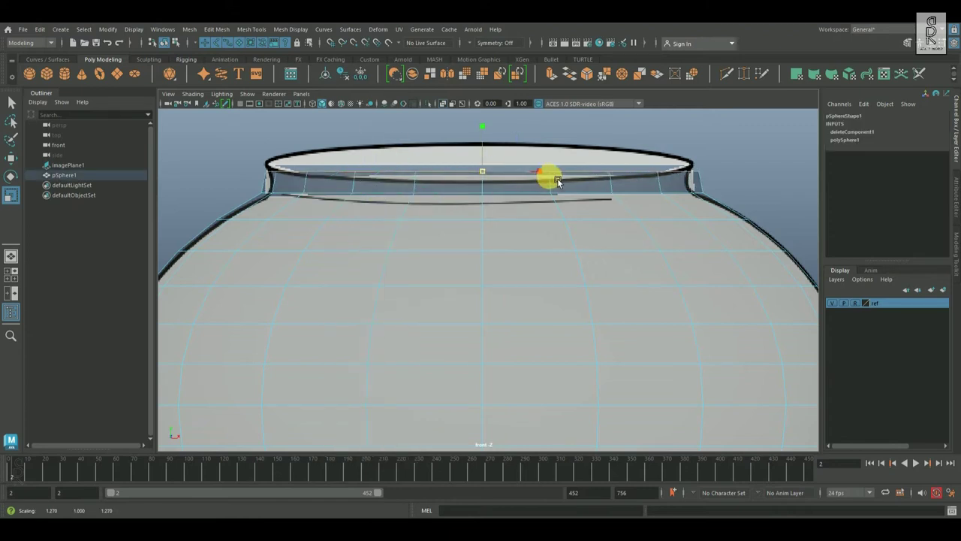
double_click(335, 193)
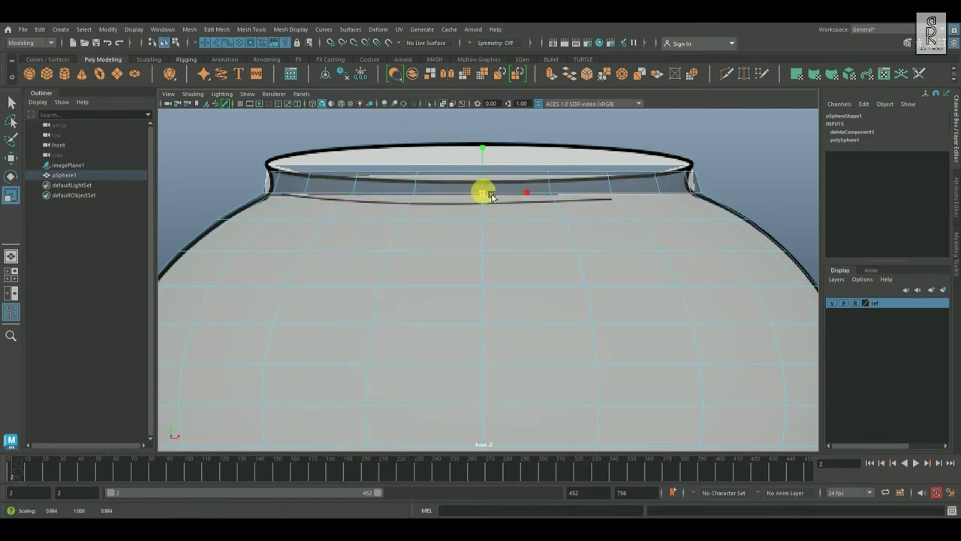
Step: Scale the edge loops below the neck one by one so the shoulder follows the reference outline
double_click(490, 220)
drag(484, 197, 486, 243)
alt+middle_drag(487, 245, 482, 226)
double_click(404, 232)
drag(485, 234, 479, 236)
alt+middle_drag(479, 235, 598, 237)
double_click(546, 267)
drag(601, 269, 606, 269)
Step: Split the neck's edge ring to add a middle edge loop, undoing the trial vertical move of that loop
alt+middle_drag(529, 254, 440, 320)
scroll(440, 320, up, 2)
click(321, 223)
ctrl+right_drag(457, 233, 485, 287)
drag(515, 231, 518, 197)
click(11, 158)
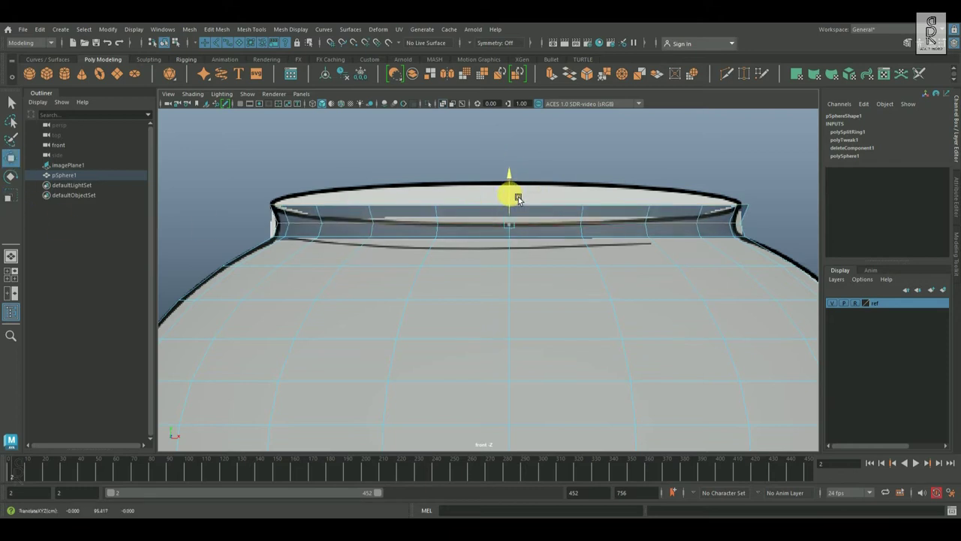
key(ctrl+z)
Step: Add another edge loop in the upper part of the neck and scale it to follow the reference curve
click(320, 217)
ctrl+right_drag(468, 236, 368, 267)
key(r)
drag(519, 220, 515, 221)
double_click(360, 230)
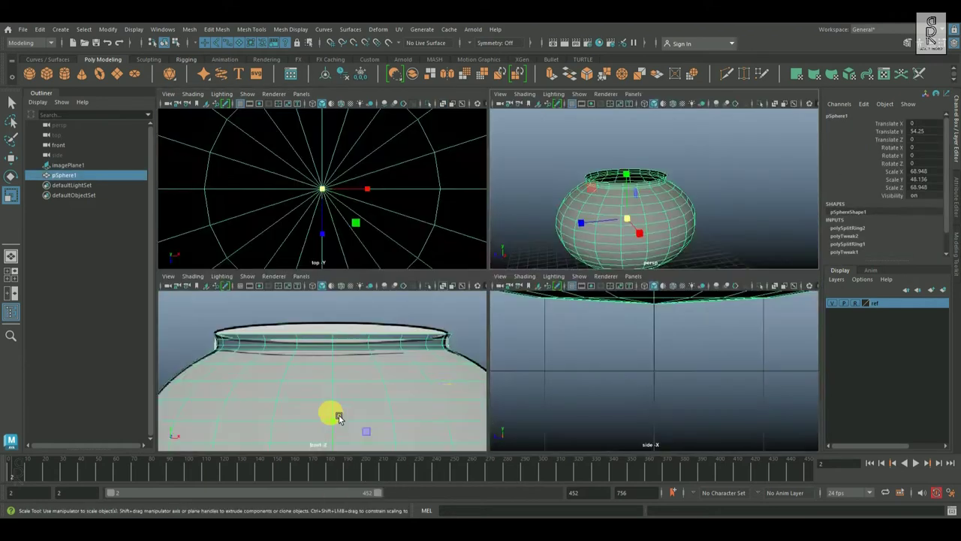
Step: Duplicate the ring of faces around the lower part of the body, just above the reference foot
key(space)
scroll(339, 417, down, 4)
alt+middle_drag(467, 382, 421, 181)
alt+right_drag(390, 215, 466, 302)
alt+middle_drag(465, 301, 550, 271)
scroll(376, 293, up, 2)
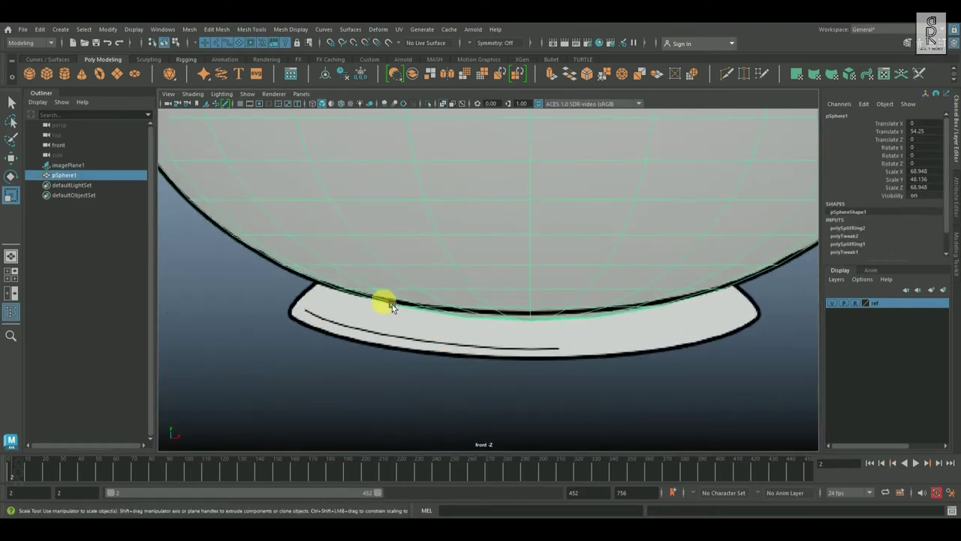
right_drag(428, 232, 427, 272)
click(427, 278)
shift+double_click(381, 284)
scroll(489, 300, down, 1)
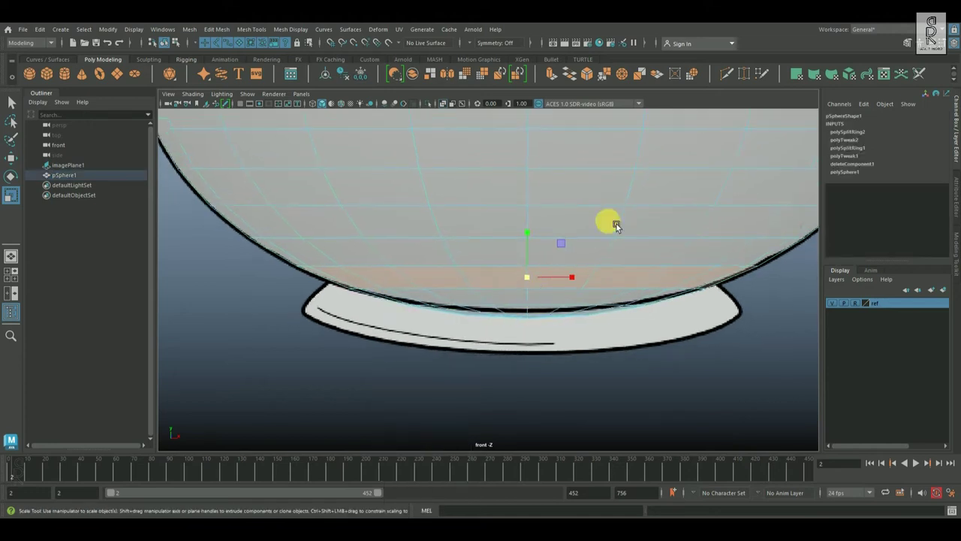
shift+right_click(626, 197)
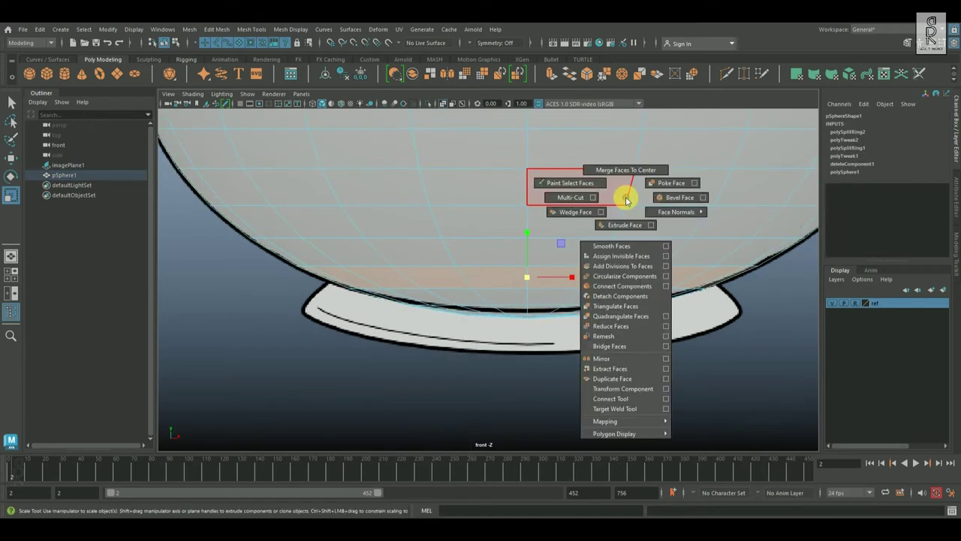
shift+click(612, 377)
Step: Select only the duplicated face ring, center its pivot and lower it slightly toward the reference foot
right_drag(516, 269, 583, 215)
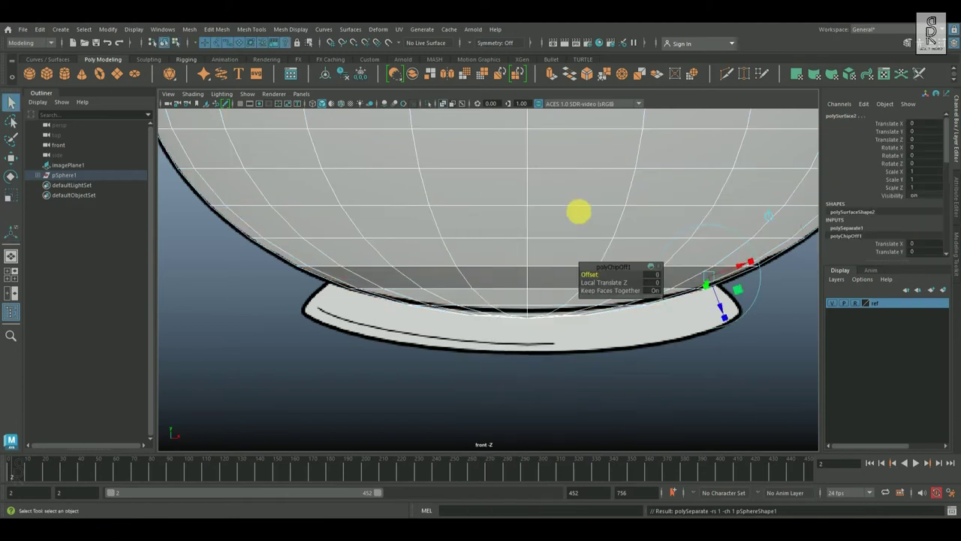
click(663, 401)
drag(485, 221, 528, 304)
ctrl+click(563, 218)
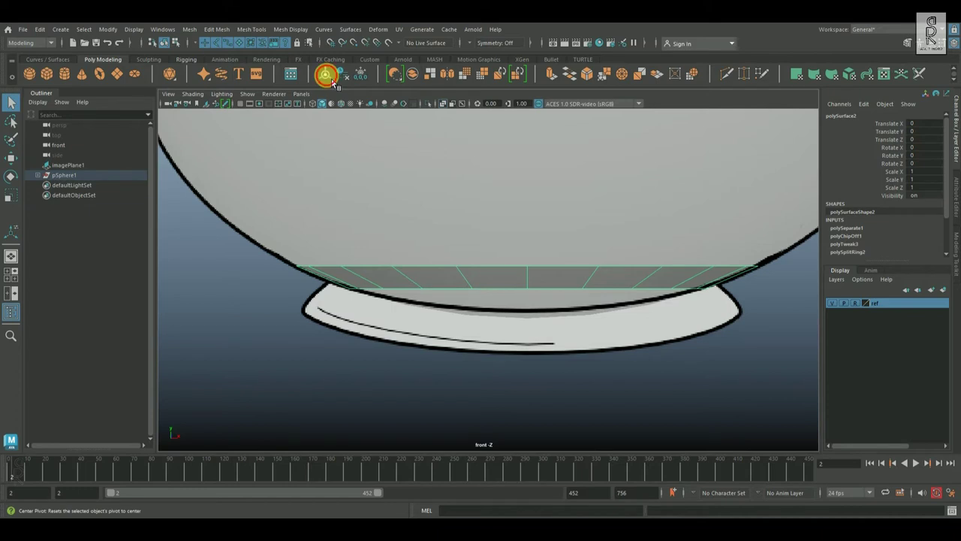
click(11, 157)
alt+middle_drag(546, 244, 543, 253)
mouse_move(529, 240)
mouse_down()
mouse_move(537, 274)
mouse_move(538, 259)
mouse_up()
Step: Turn on wireframe over shaded display and scale the foot ring's top edge loop inward to about 0.92
click(341, 104)
alt+middle_drag(343, 312, 320, 296)
scroll(321, 297, up, 1)
key(r)
drag(497, 290, 481, 291)
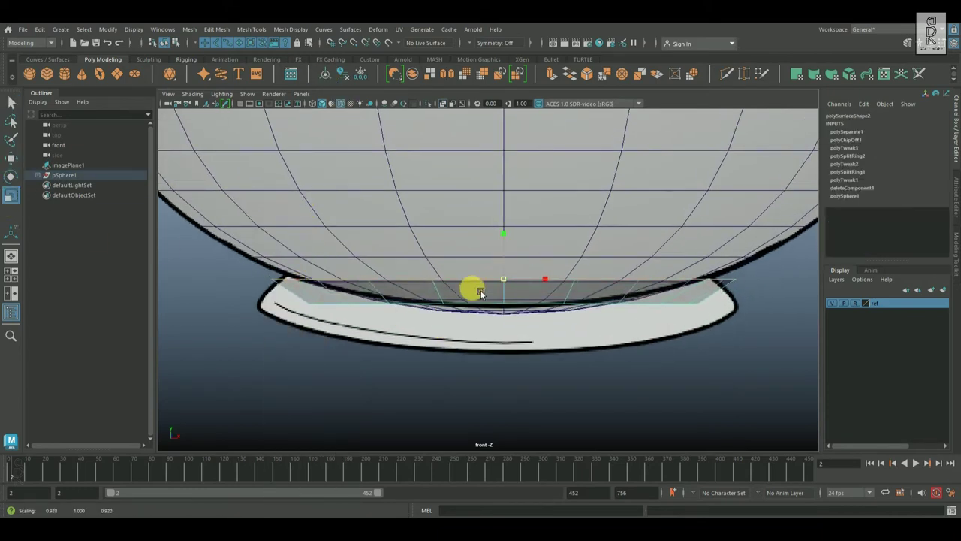
Step: Move the foot ring's top edge loop vertically to meet the body, with the ref layer hidden
click(11, 158)
scroll(344, 251, up, 2)
mouse_move(554, 260)
mouse_down()
mouse_move(556, 242)
mouse_move(557, 267)
mouse_up()
scroll(556, 266, up, 3)
alt+middle_drag(559, 267, 689, 292)
click(832, 302)
drag(742, 292, 741, 260)
Step: Show the ref layer again and scale the foot ring's bottom edge loop outward by about 1.25
scroll(579, 337, down, 1)
alt+middle_drag(579, 337, 511, 322)
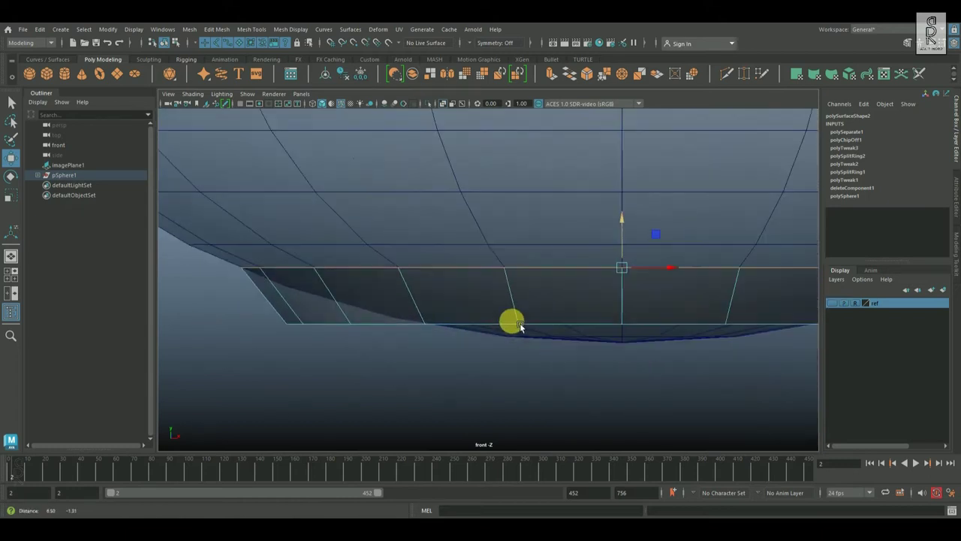
double_click(668, 323)
click(832, 303)
scroll(601, 300, down, 2)
alt+middle_drag(601, 301, 515, 286)
click(10, 196)
drag(521, 293, 567, 311)
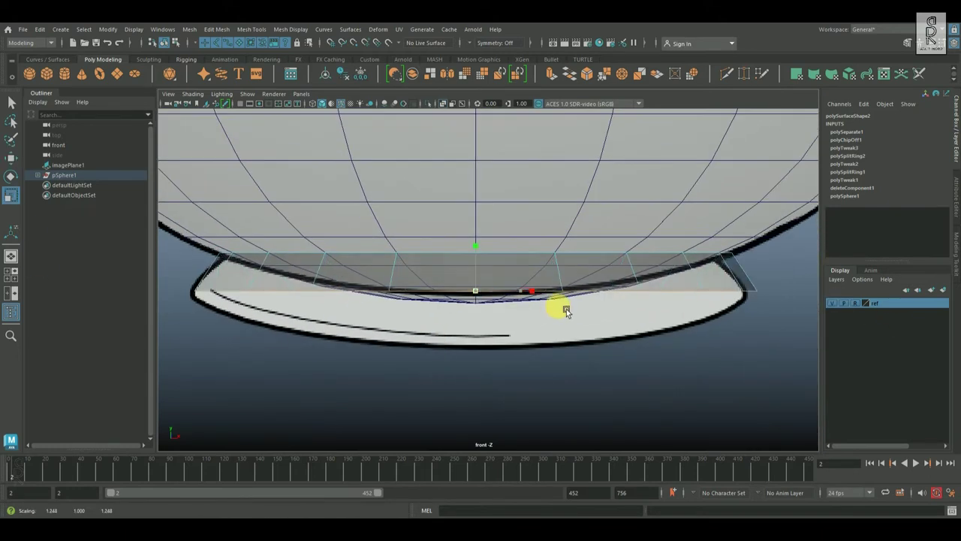
Step: Lower the foot ring's bottom edge loop and widen it further beyond the reference foot
click(11, 158)
key(space)
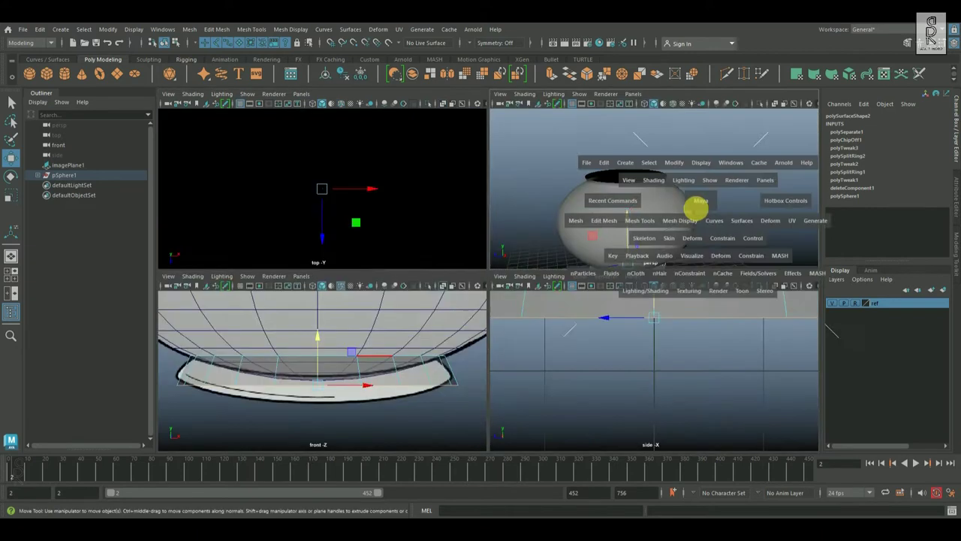
key(space)
click(10, 195)
drag(406, 360, 373, 362)
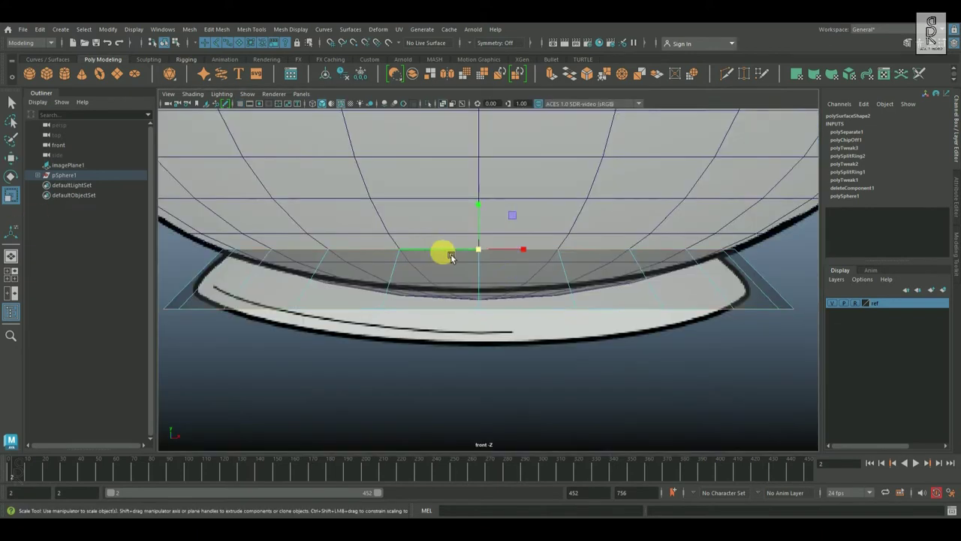
Step: Lower the foot ring's top edge loop, hide the ref layer and scale the loop inward to about 0.88 against the body
key(w)
drag(478, 205, 491, 223)
middle_drag(345, 275, 351, 257)
key(space)
key(space)
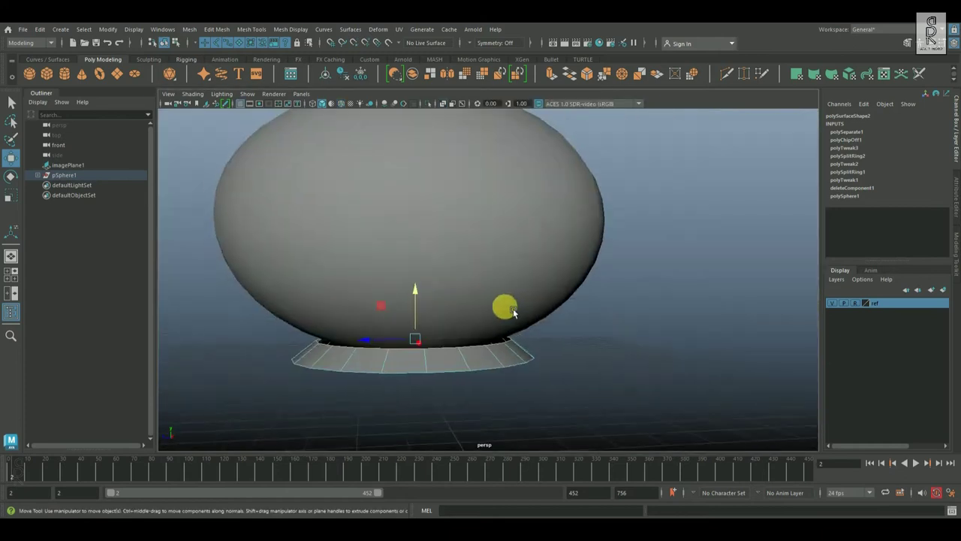
scroll(513, 311, up, 2)
key(r)
key(space)
key(space)
click(832, 303)
middle_drag(550, 292, 548, 321)
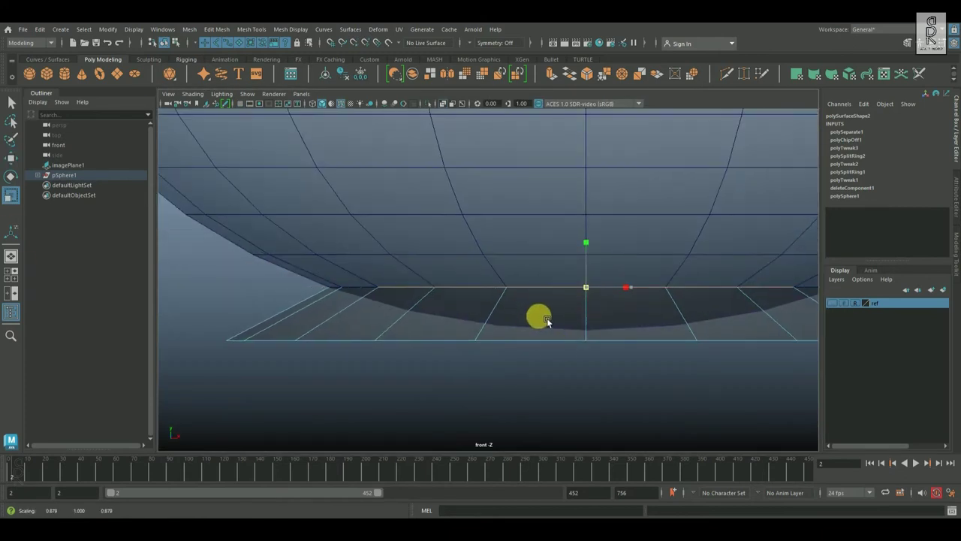
Step: Lower the foot ring's bottom edge loop slightly and scale it inward, then show the ref layer again
double_click(307, 340)
alt+middle_drag(306, 342, 281, 316)
click(11, 158)
drag(563, 268, 564, 274)
scroll(460, 284, down, 2)
key(r)
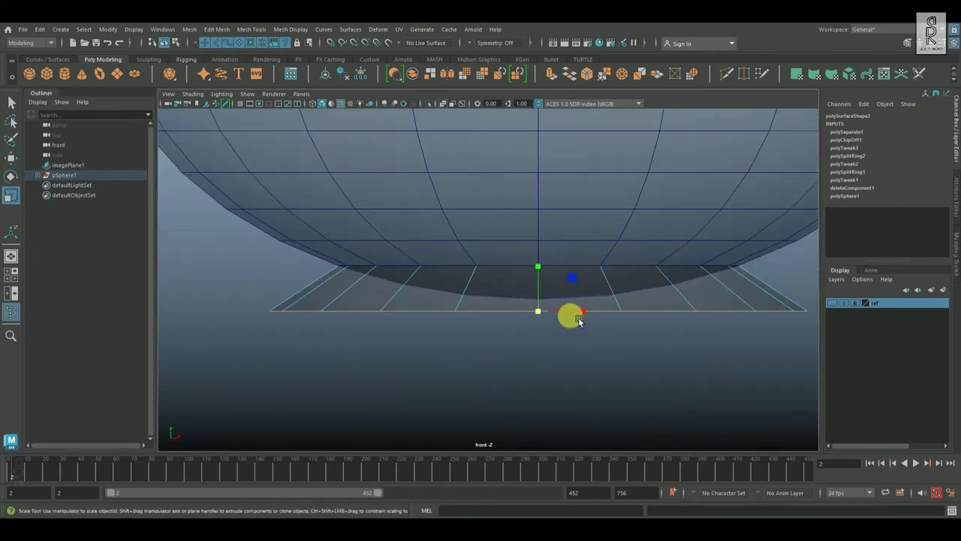
middle_drag(578, 322, 540, 321)
alt+middle_drag(540, 322, 443, 387)
click(832, 302)
Step: In the perspective view, insert an edge loop around the middle of the foot ring and scale it slightly
key(space)
key(space)
scroll(638, 243, up, 2)
ctrl+click(492, 311)
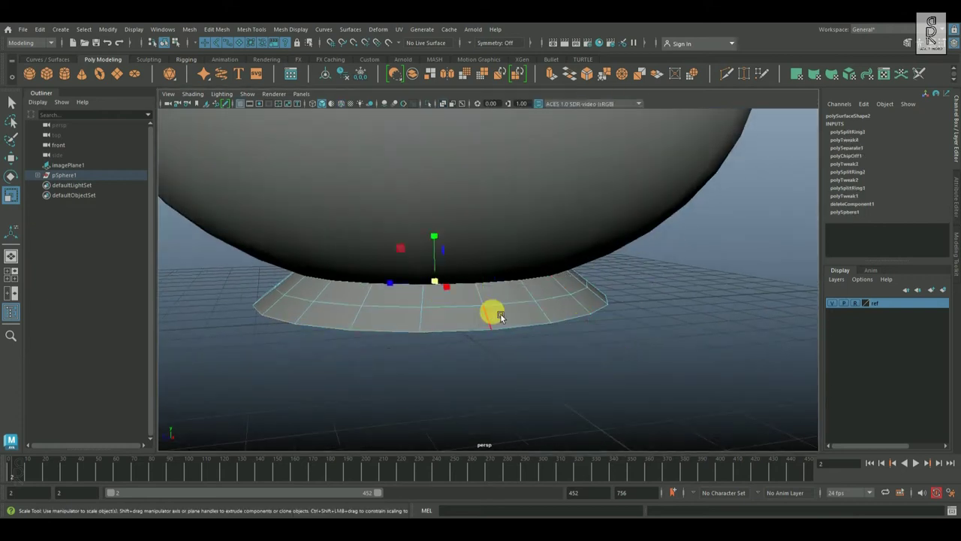
drag(435, 282, 438, 285)
Step: Extrude the foot ring's bottom border edge and scale it inward to form a thin lip underneath
alt+drag(518, 334, 588, 348)
scroll(603, 350, down, 5)
scroll(603, 350, up, 5)
shift+right_drag(667, 245, 665, 273)
alt+drag(665, 300, 658, 225)
click(10, 196)
alt+drag(421, 278, 420, 323)
drag(399, 306, 412, 326)
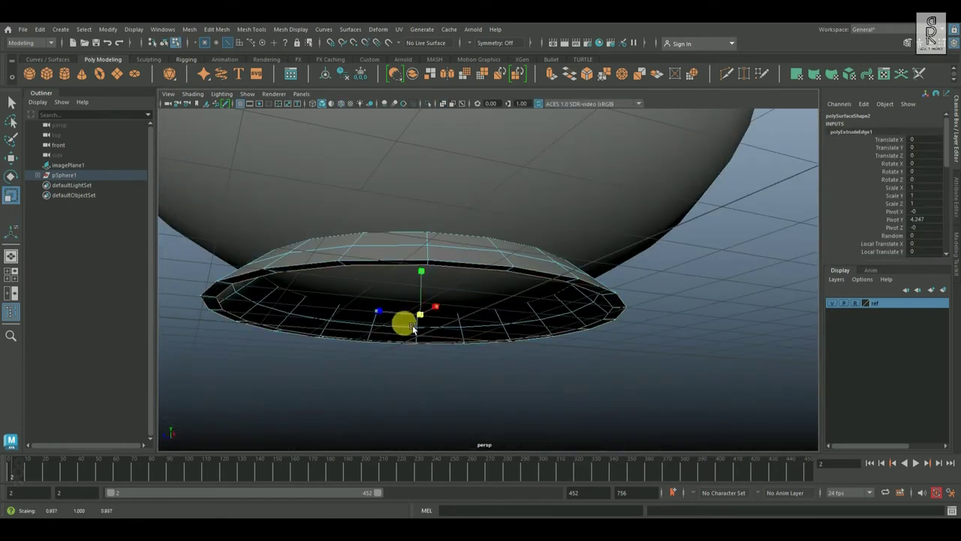
Step: Fill the hole in the foot's underside and poke the new face
alt+drag(706, 315, 732, 218)
shift+right_drag(727, 215, 700, 344)
click(531, 262)
right_drag(494, 217, 576, 237)
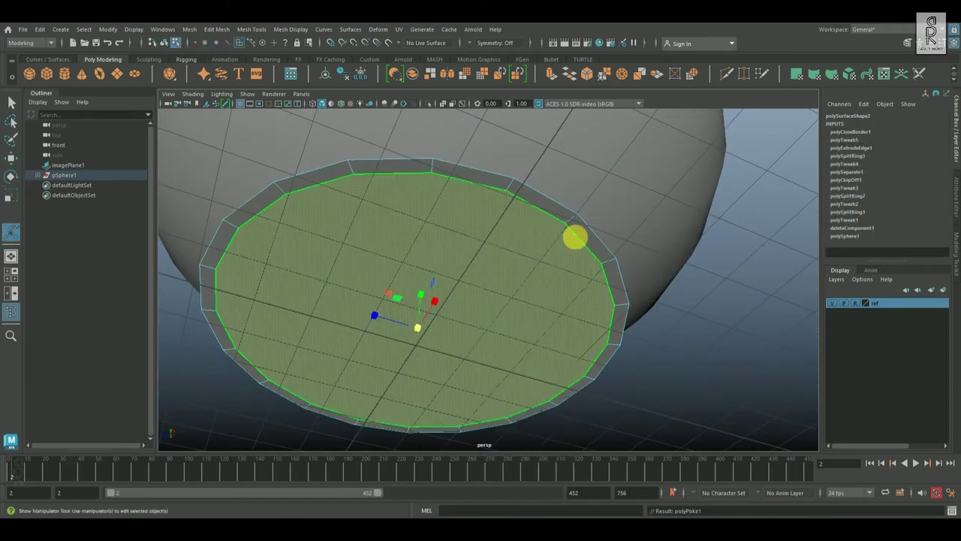
Step: Return to object mode and show the foot with the smooth mesh preview, ending with it deselected
right_drag(478, 232, 543, 220)
alt+drag(537, 233, 473, 323)
scroll(472, 324, up, 2)
scroll(496, 320, down, 5)
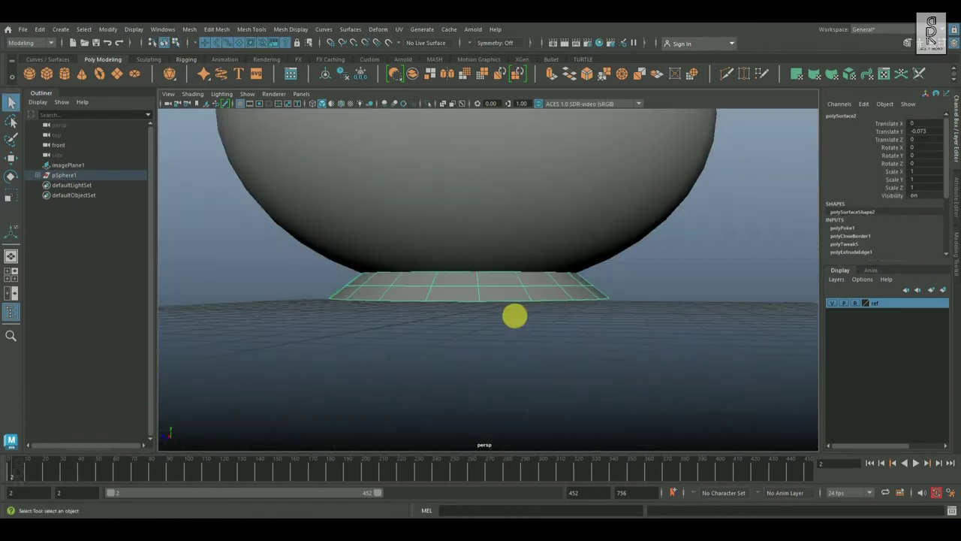
key(3)
click(571, 343)
Step: Extrude all faces of the pot body with a negative thickness to give the pot an inner wall
alt+drag(620, 284, 626, 304)
scroll(601, 300, down, 6)
alt+middle_drag(554, 245, 545, 323)
click(545, 324)
scroll(601, 308, up, 2)
alt+drag(616, 300, 638, 273)
shift+right_drag(673, 175, 675, 207)
scroll(553, 292, up, 2)
alt+drag(615, 247, 524, 289)
alt+drag(524, 289, 571, 221)
scroll(556, 296, up, 2)
drag(600, 275, 413, 255)
drag(604, 278, 598, 279)
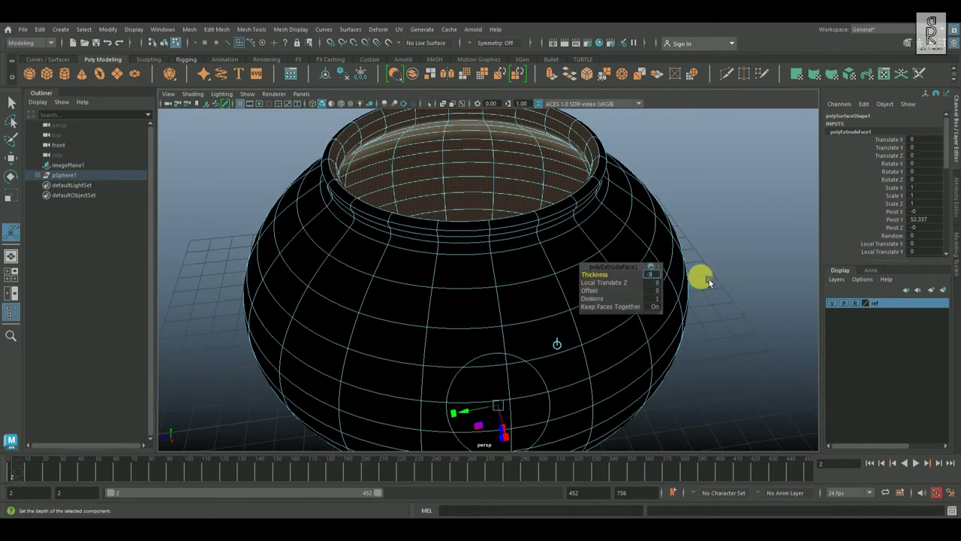
Step: Reverse the normals of all the pot body's faces and return to object mode
scroll(508, 253, down, 3)
right_drag(429, 208, 486, 180)
click(710, 191)
alt+drag(711, 191, 697, 281)
click(559, 301)
alt+drag(555, 298, 586, 219)
right_drag(590, 221, 585, 249)
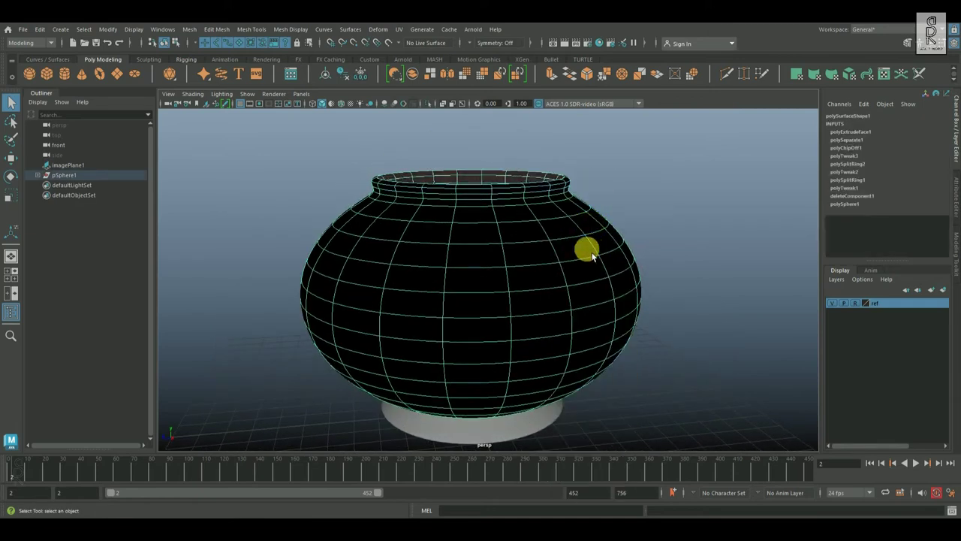
shift+right_click(688, 225)
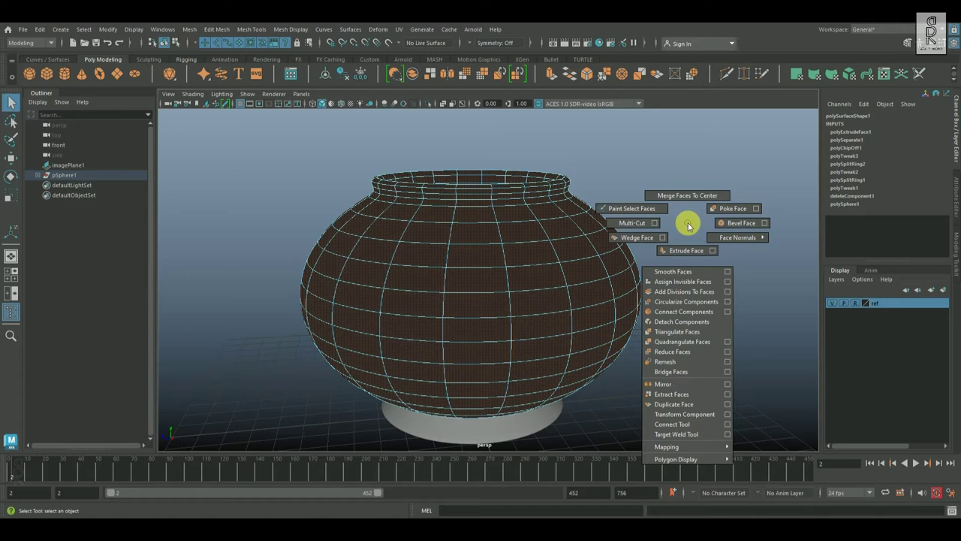
shift+right_drag(688, 225, 754, 245)
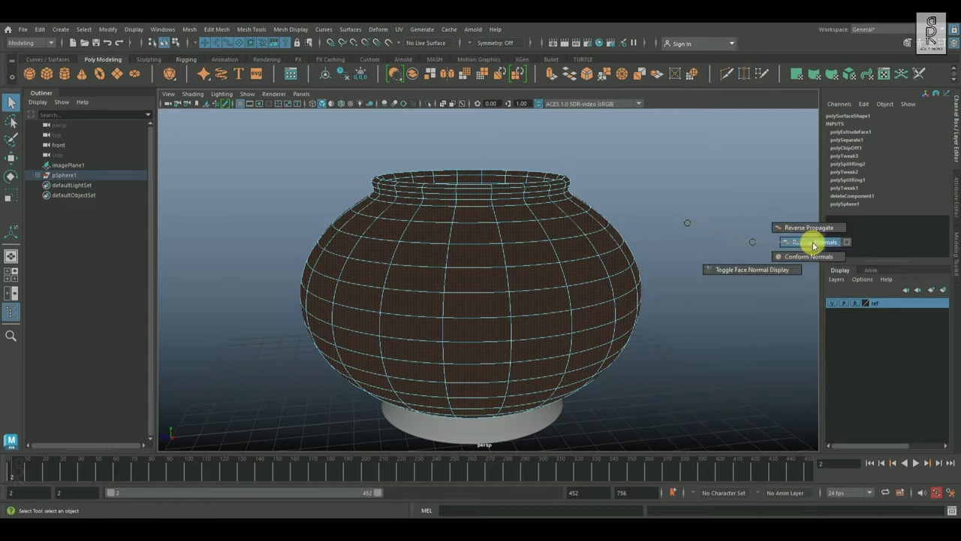
shift+right_drag(814, 247, 813, 243)
right_drag(513, 232, 646, 200)
click(647, 199)
Step: Insert a supporting edge loop around the pot's rim
alt+drag(638, 225, 572, 330)
scroll(524, 234, up, 3)
click(504, 210)
alt+drag(524, 234, 614, 323)
key(r)
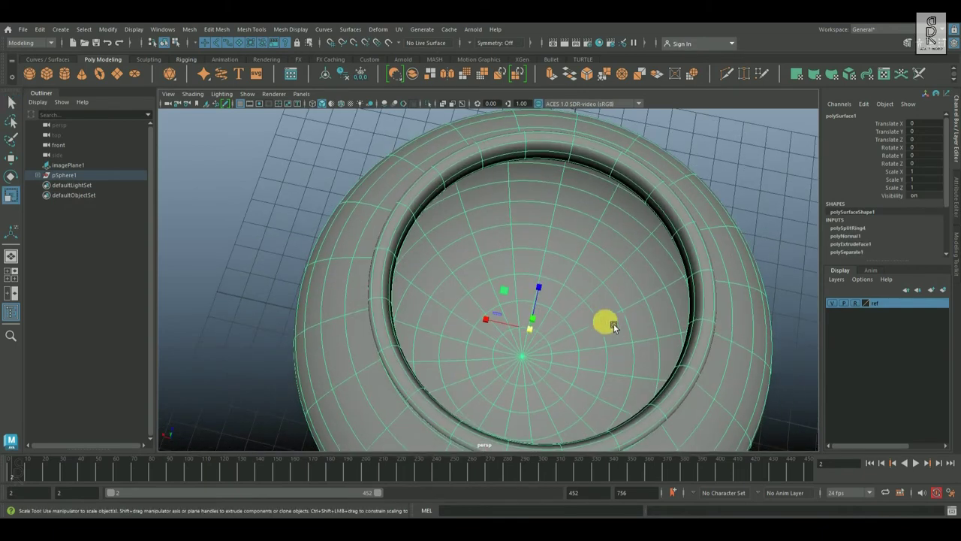
Step: Select only the central disc of faces on the pot's interior bottom, isolating the selection to exclude the outer faces
alt+middle_drag(578, 326, 549, 297)
right_drag(513, 232, 513, 262)
alt+right_drag(505, 328, 514, 365)
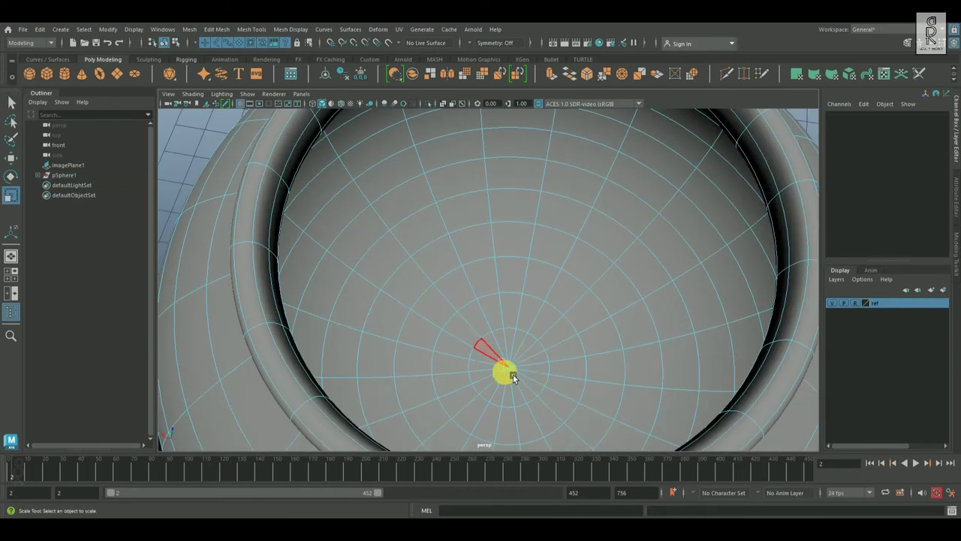
drag(531, 387, 577, 403)
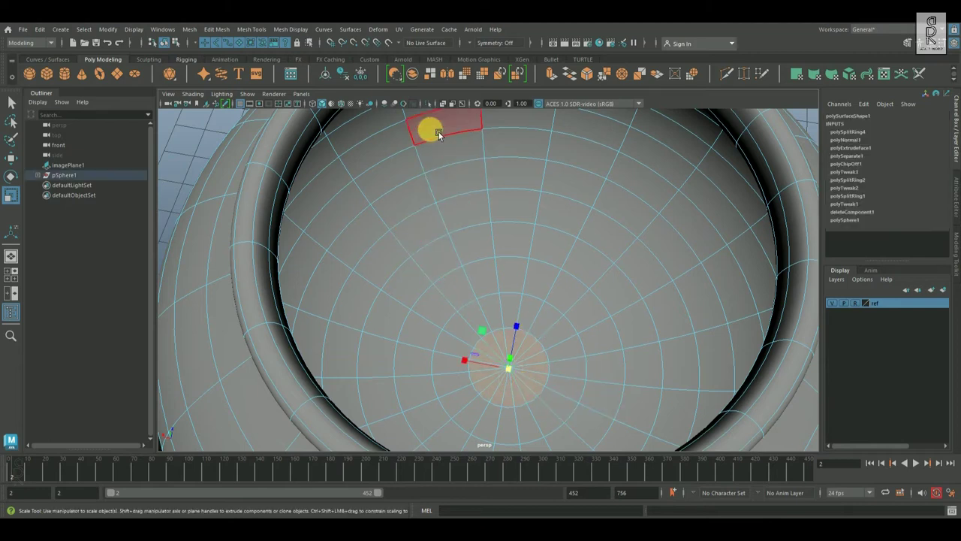
click(428, 103)
alt+drag(515, 361, 600, 287)
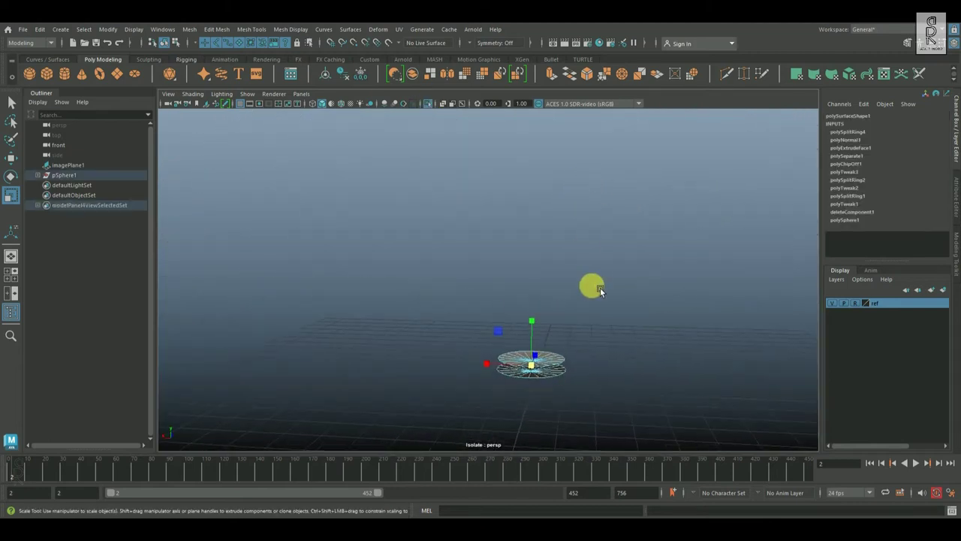
key(f)
drag(284, 282, 773, 396)
click(428, 103)
alt+drag(623, 300, 411, 355)
key(f)
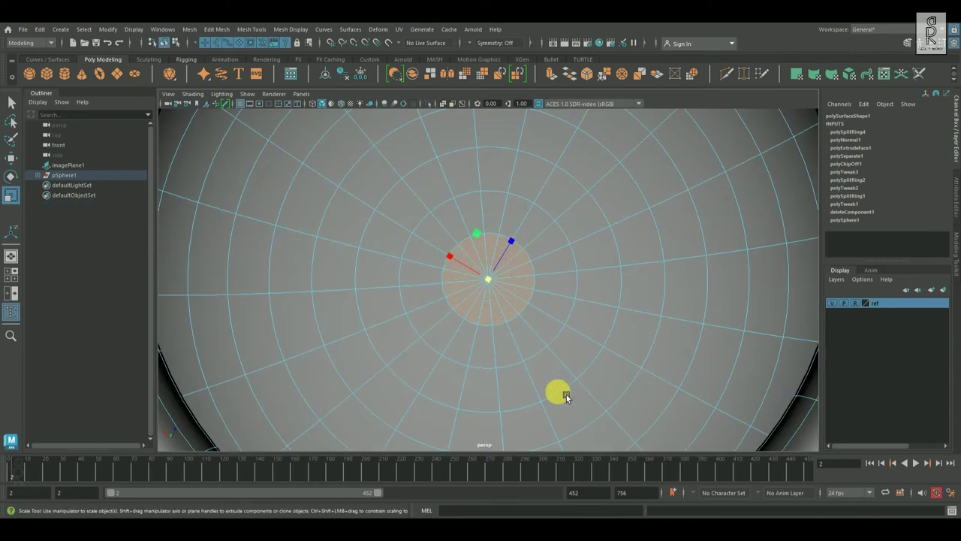
Step: Grow the face selection ring by ring up the pot's interior wall to just below the neck, checking it in the front view
key(shift+period)
key(shift+period)
key(shift+period)
key(shift+period)
key(shift+period)
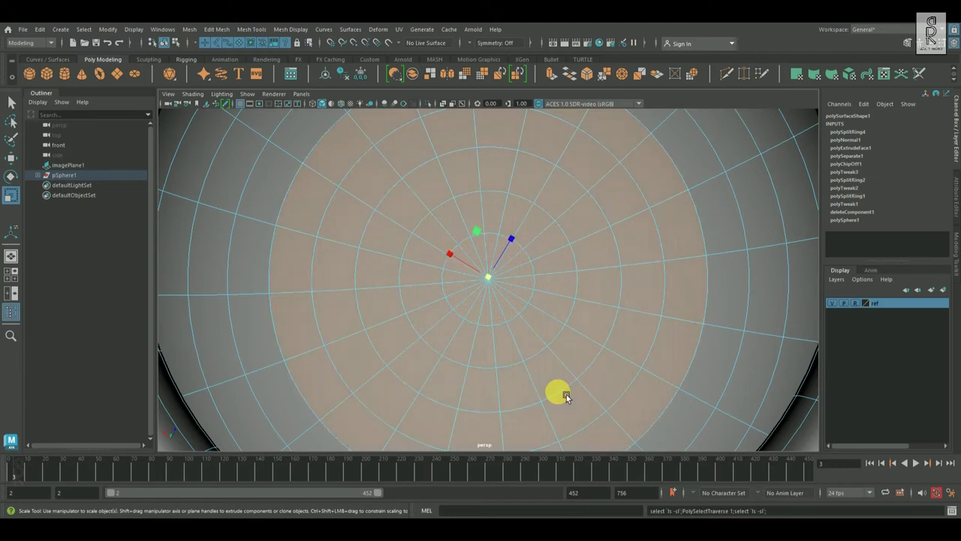
alt+right_drag(673, 295, 356, 249)
alt+drag(356, 249, 405, 197)
key(space)
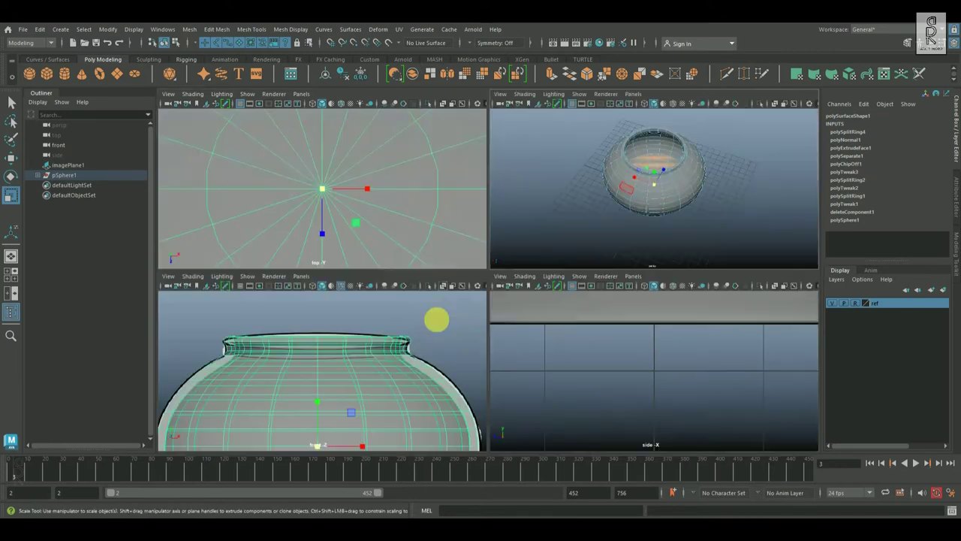
key(space)
alt+right_drag(444, 322, 380, 314)
key(f)
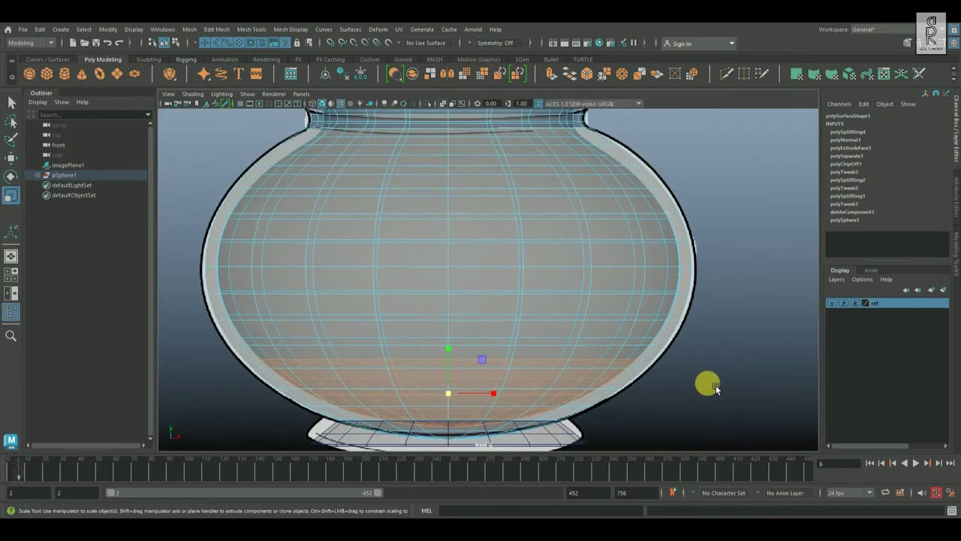
key(shift+period)
key(shift+period)
key(shift+period)
key(shift+period)
key(shift+period)
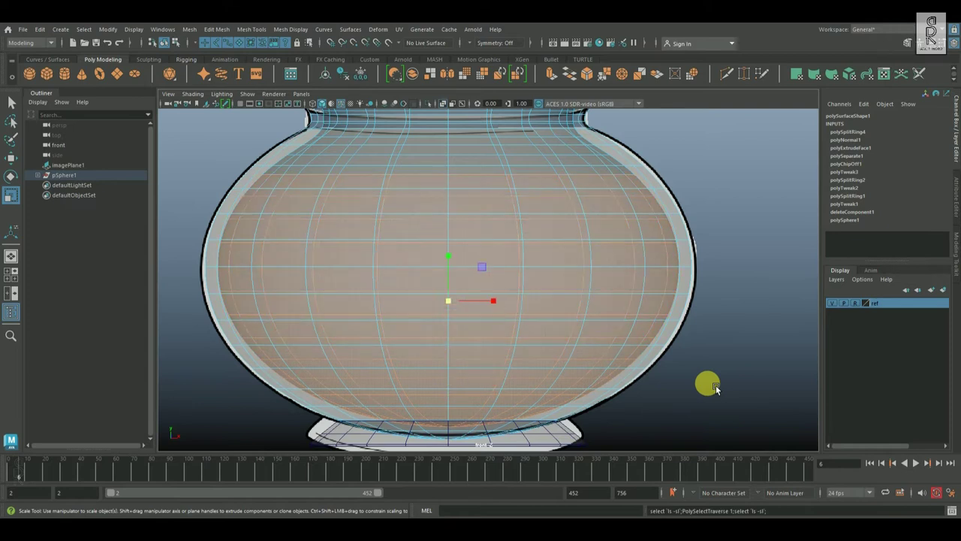
alt+right_drag(716, 385, 608, 334)
key(shift+comma)
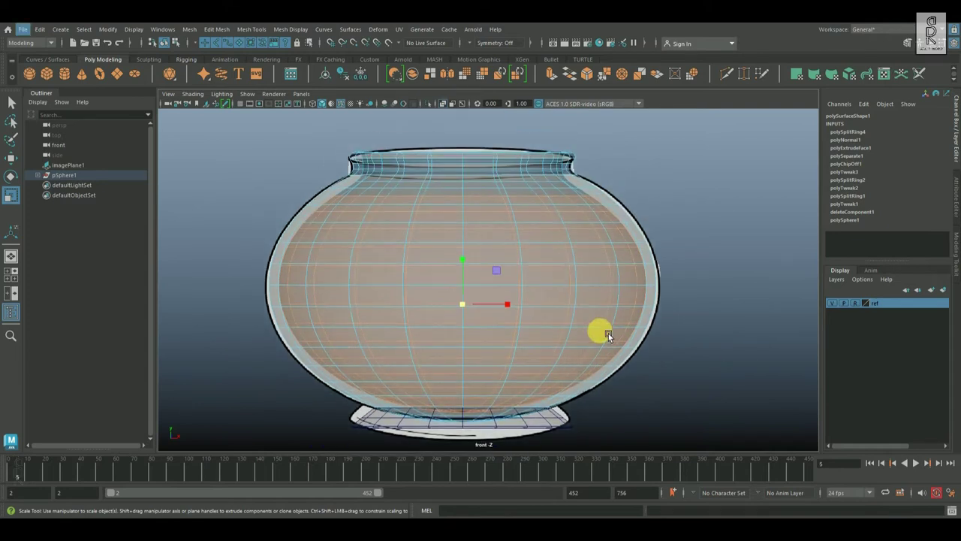
Step: Extract the selected interior faces as a separate mesh and return to object mode
key(space)
key(space)
shift+right_click(675, 163)
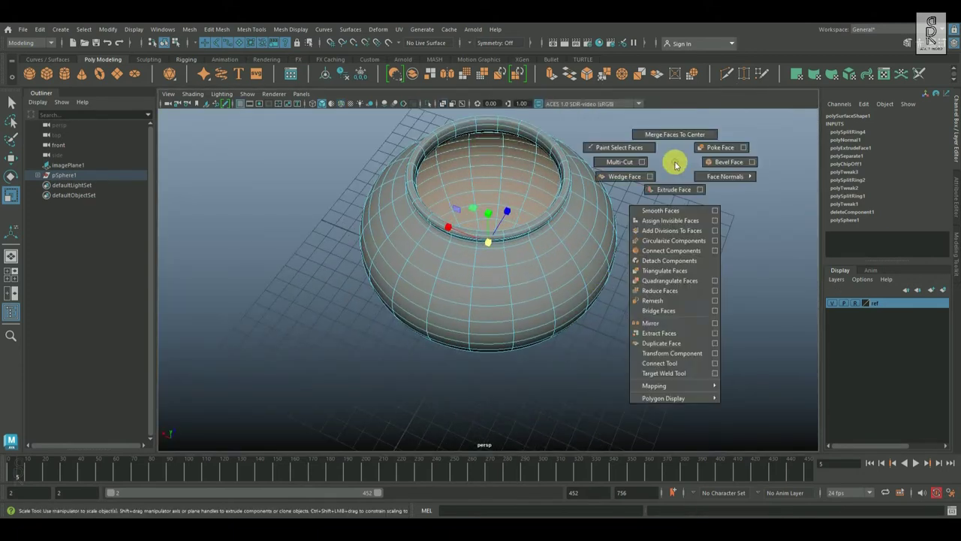
click(660, 333)
right_click(547, 219)
right_drag(566, 211, 597, 206)
key(q)
click(602, 305)
alt+drag(602, 305, 594, 275)
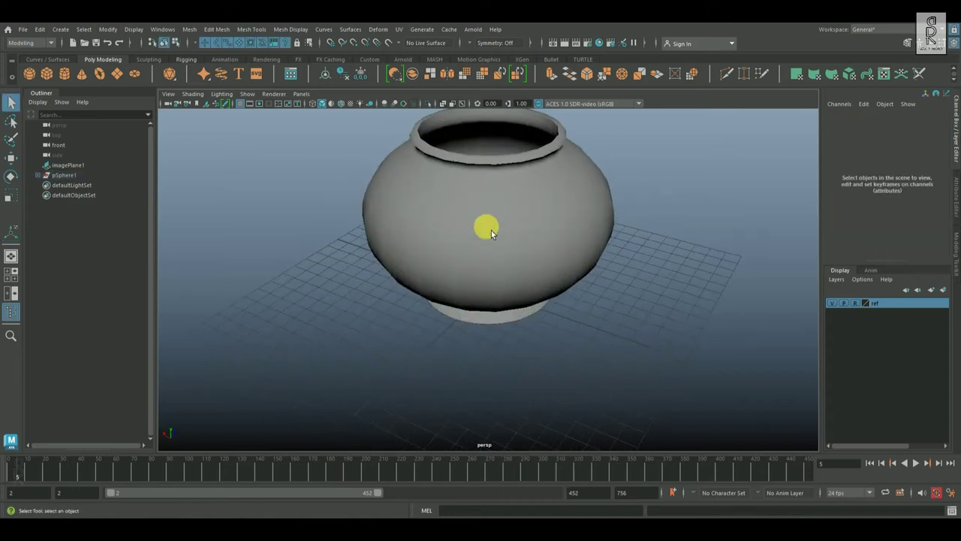
Step: Select the extracted inner mesh and scale it uniformly to 1.015
drag(431, 194, 670, 241)
shift+click(466, 213)
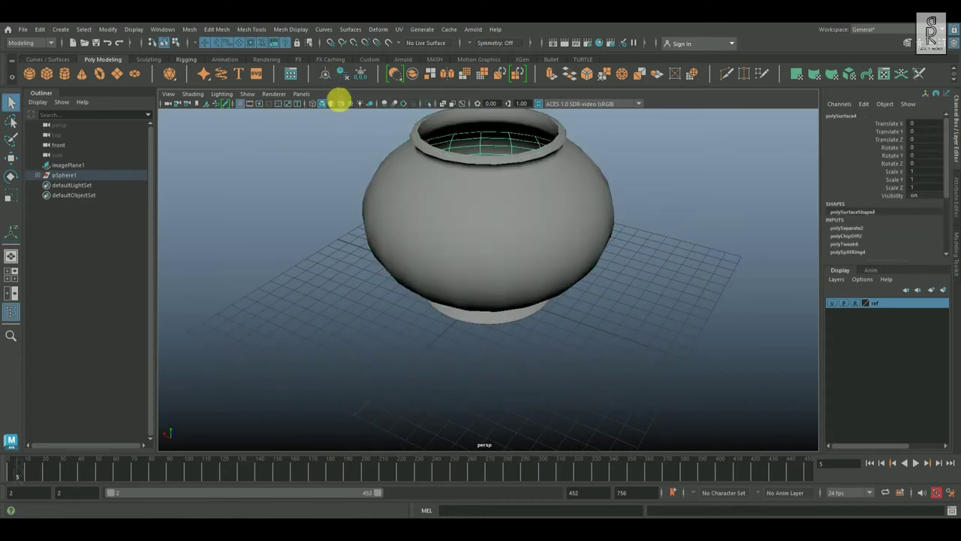
alt+middle_drag(470, 203, 464, 267)
alt+drag(463, 267, 427, 308)
key(r)
drag(476, 296, 482, 296)
Step: Isolate the extracted inner mesh, extrude its open top border edge and scale the new edge slightly inward
key(ctrl+1)
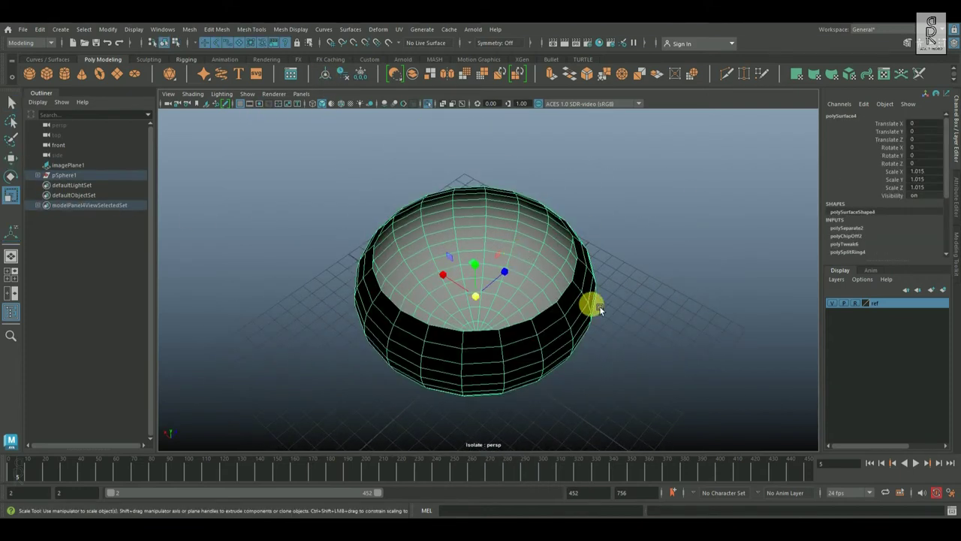
alt+drag(599, 308, 471, 262)
alt+right_drag(472, 262, 529, 250)
right_click(518, 234)
click(524, 181)
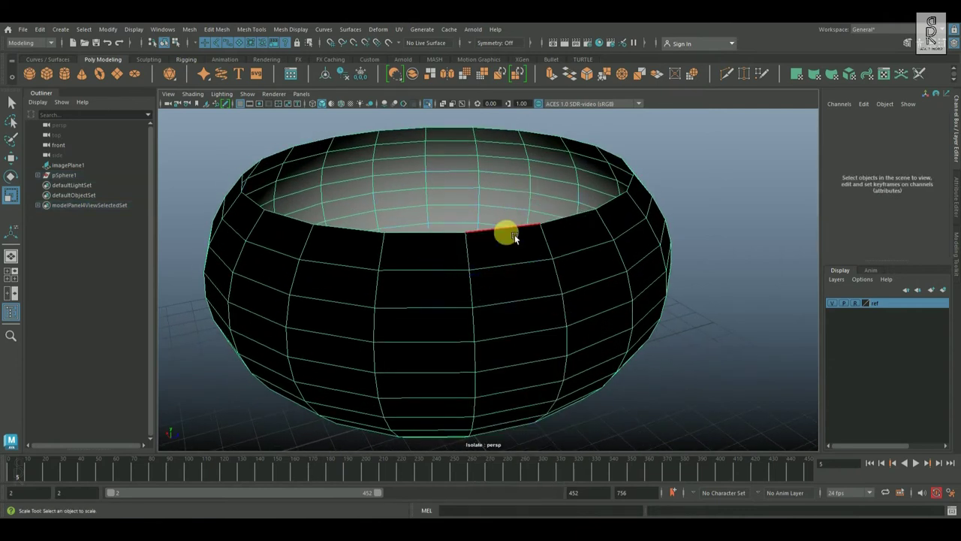
shift+right_drag(708, 169, 708, 198)
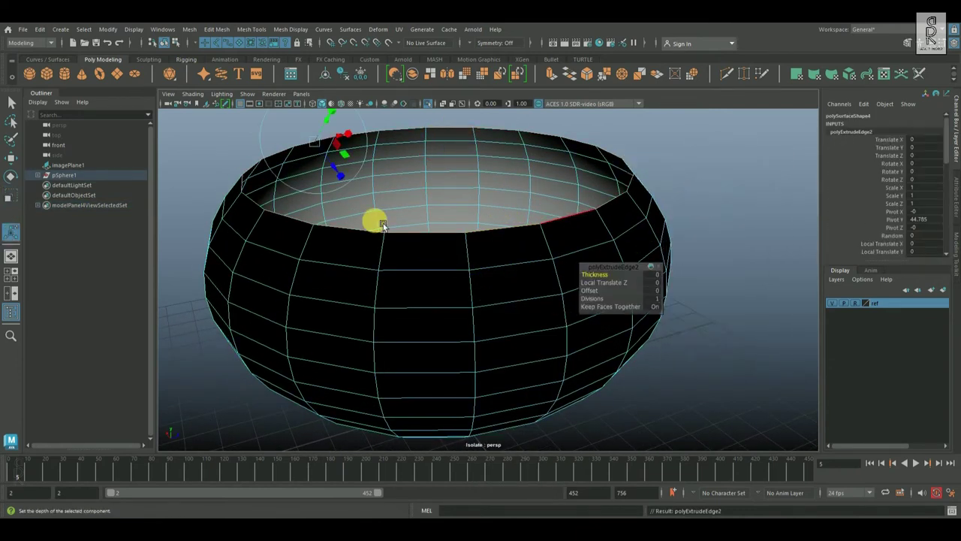
click(13, 199)
drag(449, 176, 446, 173)
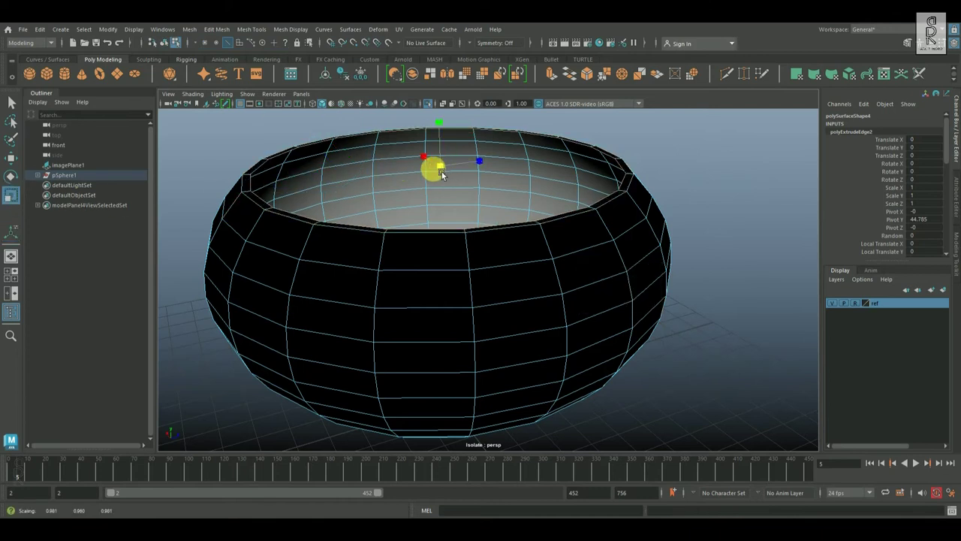
drag(442, 174, 440, 177)
Step: Fill the inner mesh's top opening and poke the new cap face
shift+right_drag(346, 168, 341, 301)
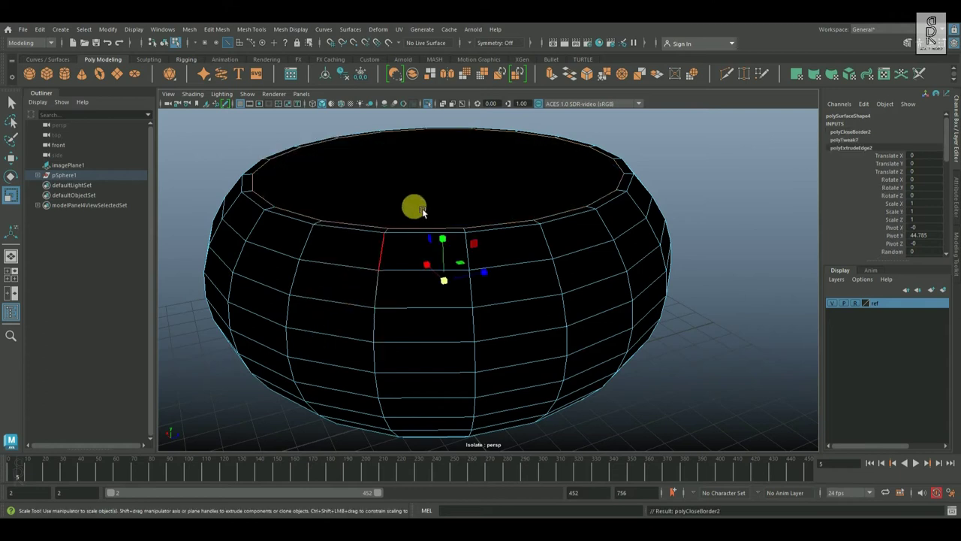
right_drag(425, 160, 425, 188)
click(435, 179)
shift+right_drag(506, 174, 553, 159)
Step: Reverse the normals of all the inner mesh's faces and show it in object mode with the smooth mesh preview
key(F8)
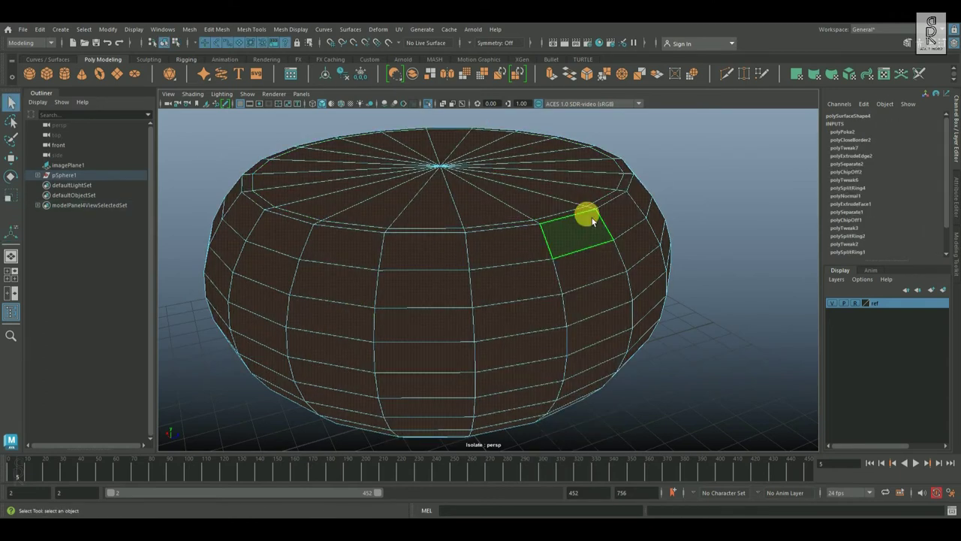
shift+right_click(704, 193)
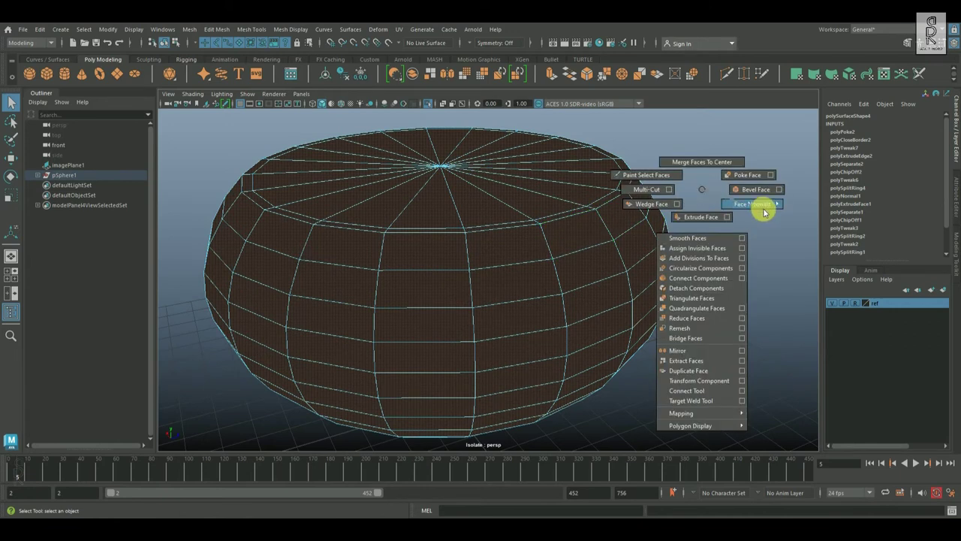
mouse_move(762, 208)
shift+right_drag(836, 206, 834, 209)
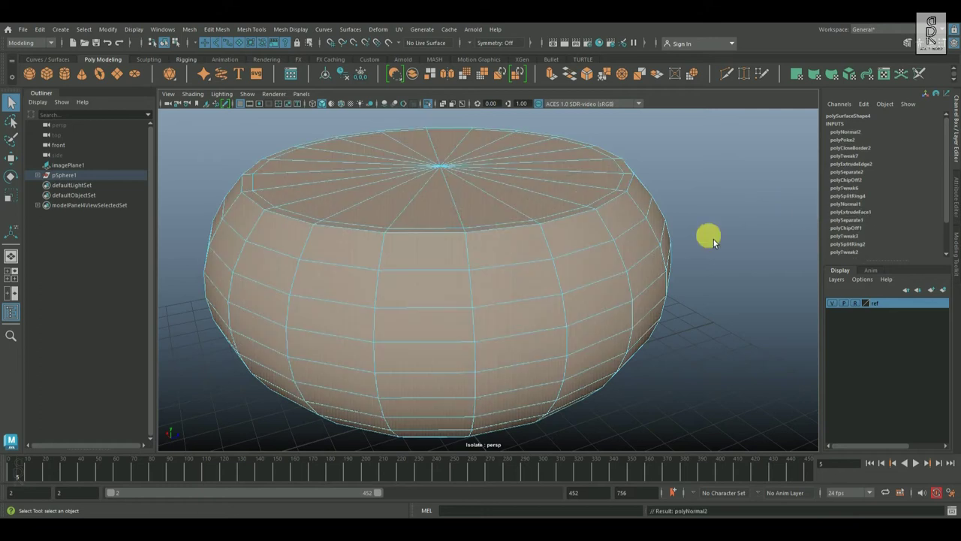
right_drag(493, 196, 652, 157)
click(567, 267)
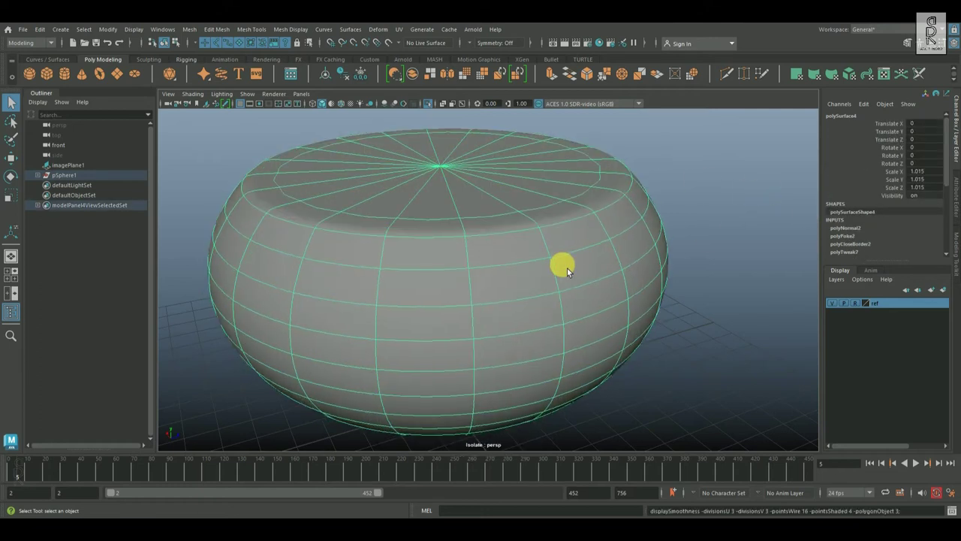
Step: Insert an edge loop just below the inner mesh's top edge with Multi-Cut and turn off the smooth preview
shift+right_drag(311, 234, 279, 237)
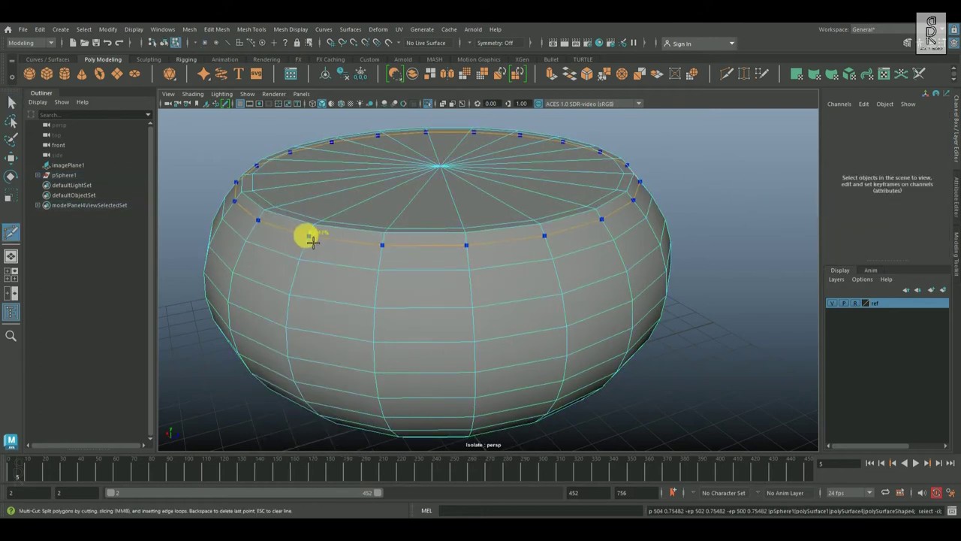
click(10, 157)
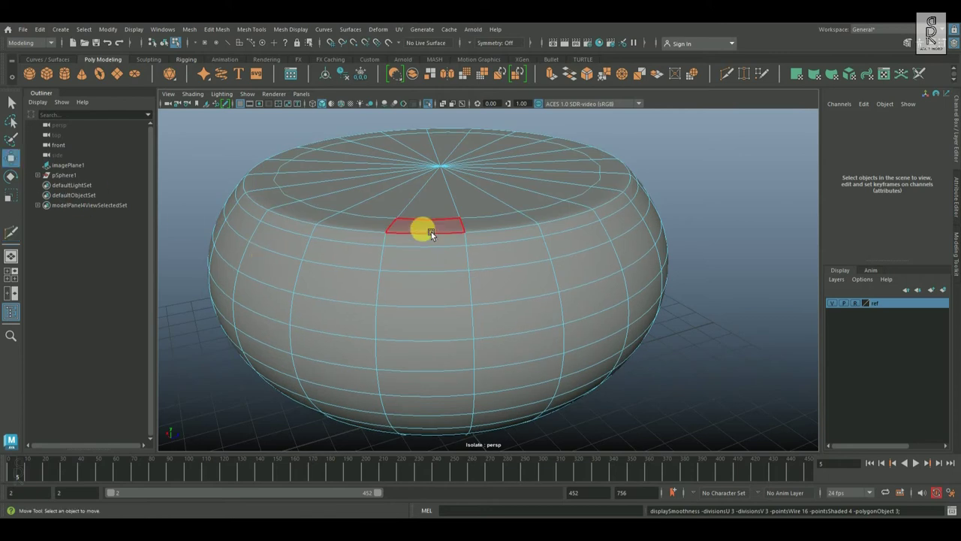
key(1)
Step: Select the inner edge loop on the inner mesh's top cap and scale it in toward the centre
right_drag(417, 205, 425, 163)
alt+drag(390, 188, 264, 262)
double_click(263, 262)
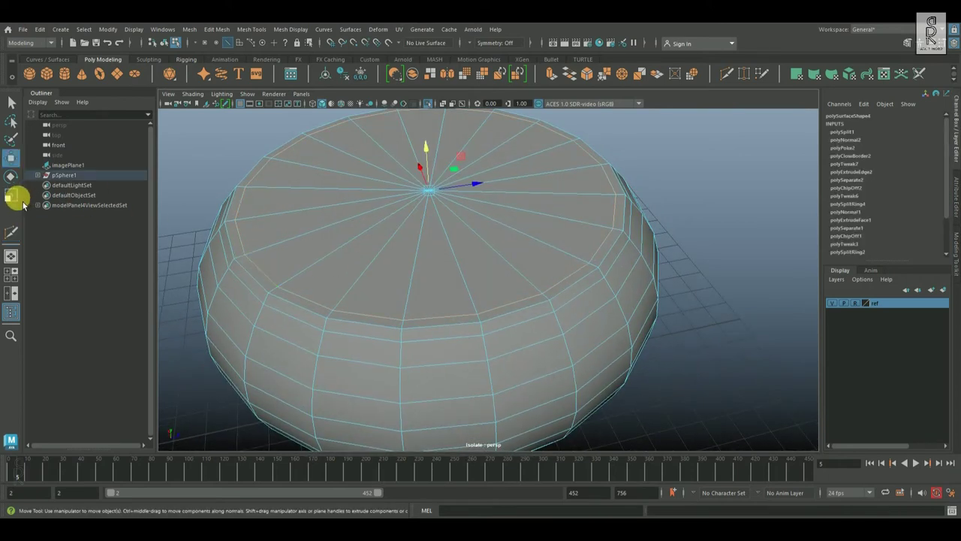
click(11, 195)
drag(428, 190, 405, 200)
Step: Insert an edge loop midway on the inner mesh's top cap with Multi-Cut and show the mesh smoothed in object mode
shift+right_drag(320, 227, 251, 243)
alt+drag(364, 292, 331, 278)
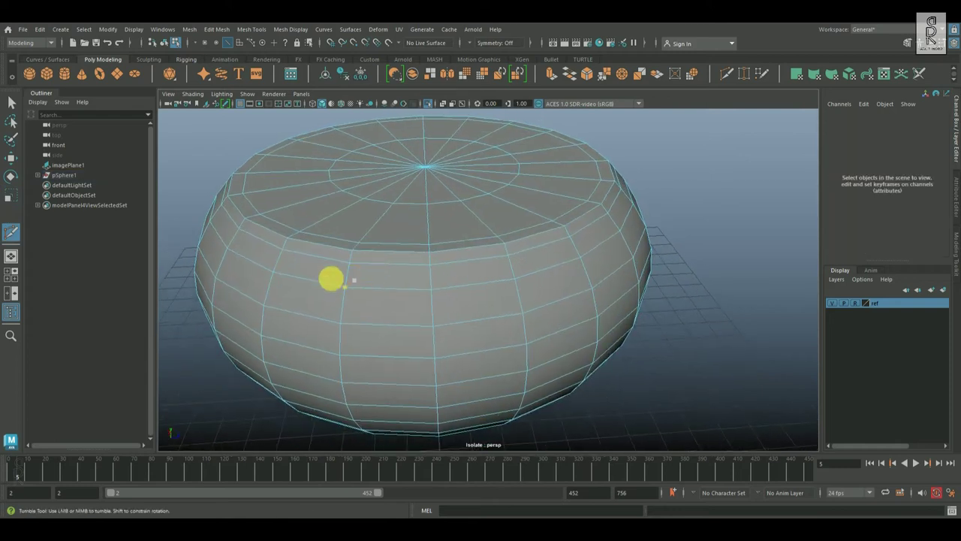
key(w)
click(333, 212)
ctrl+right_drag(425, 221, 322, 285)
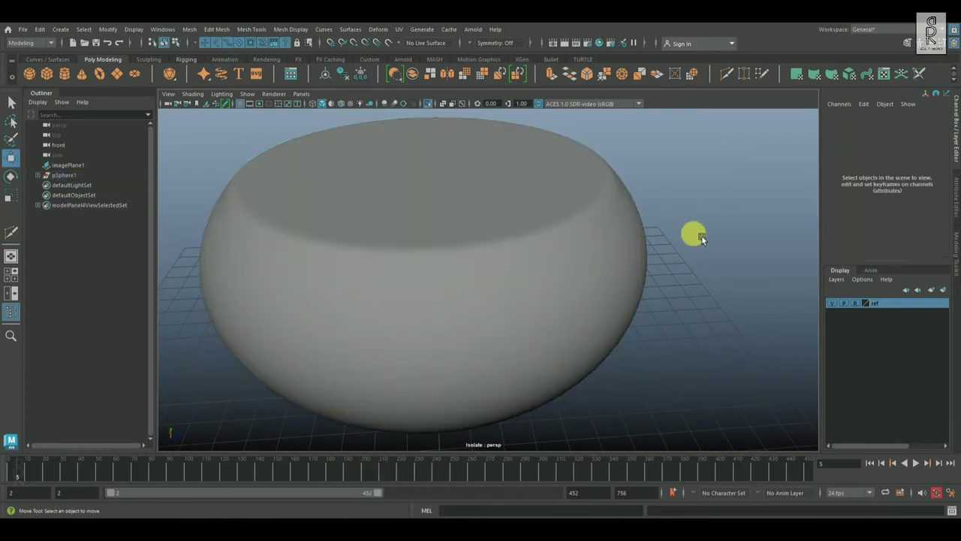
Step: Leave the isolated view, turn on the smooth mesh preview for the outer pot and deselect it
scroll(555, 173, down, 3)
alt+drag(413, 114, 468, 279)
click(468, 279)
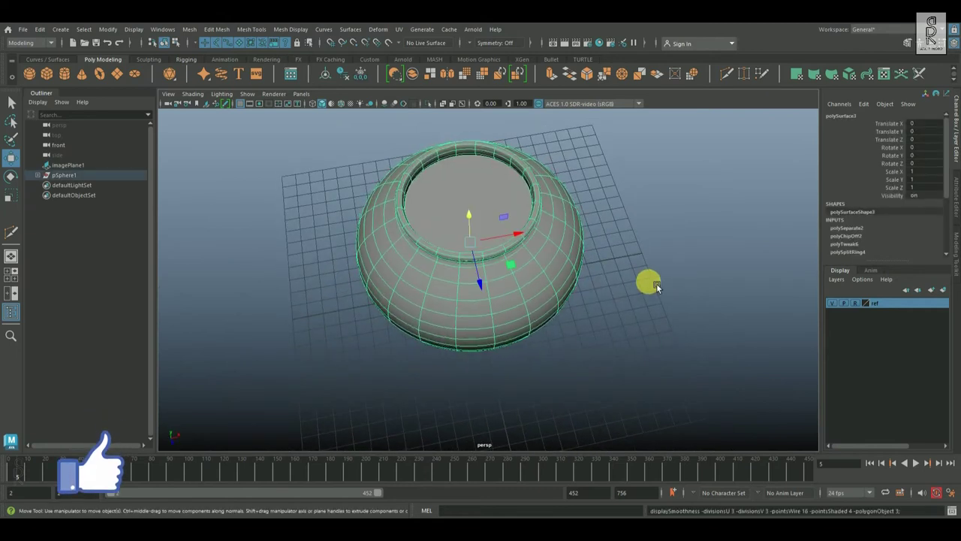
click(668, 266)
alt+drag(672, 264, 736, 205)
alt+right_drag(736, 205, 493, 265)
alt+drag(493, 266, 433, 337)
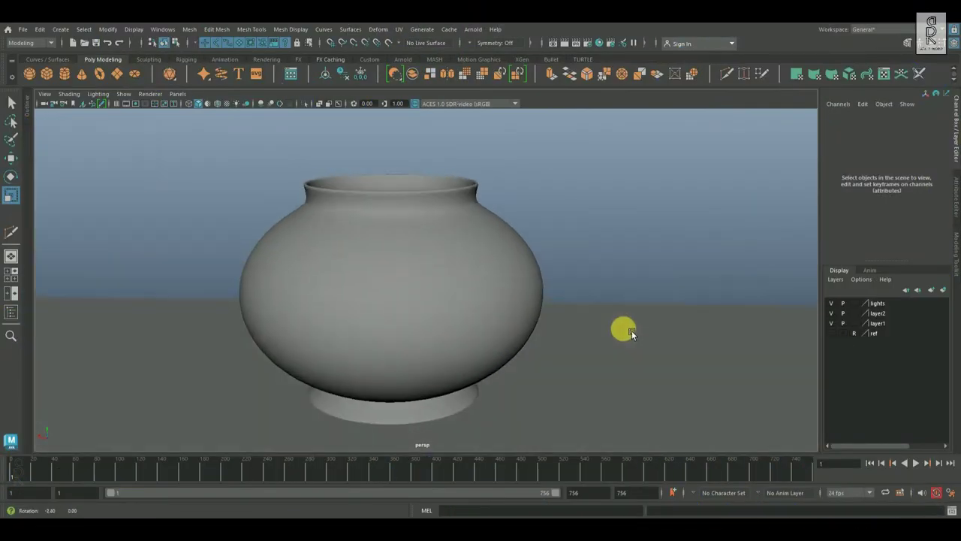
Step: Examine the inner mesh inside the bowl with X-ray and wireframe-on-shaded display turned on
alt+right_drag(632, 330, 503, 306)
alt+drag(450, 271, 389, 272)
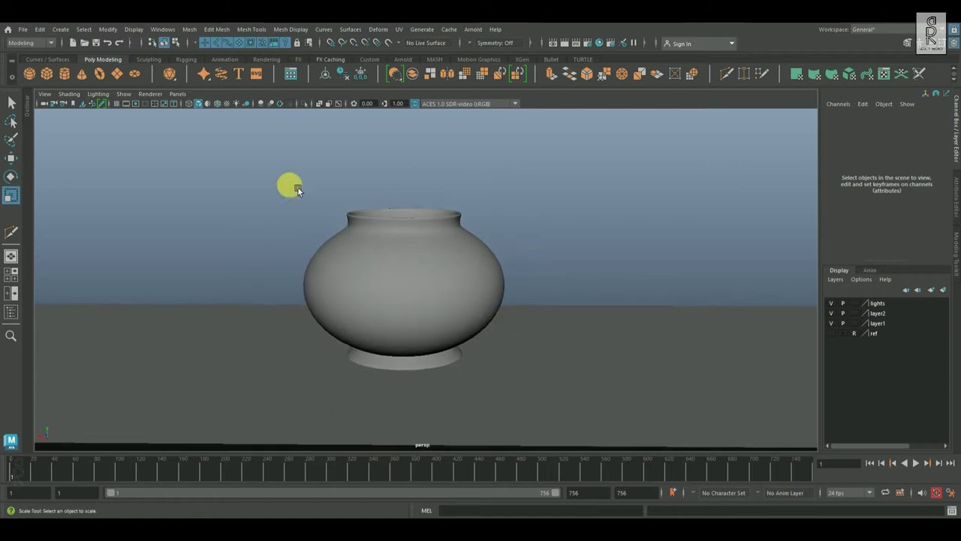
click(337, 105)
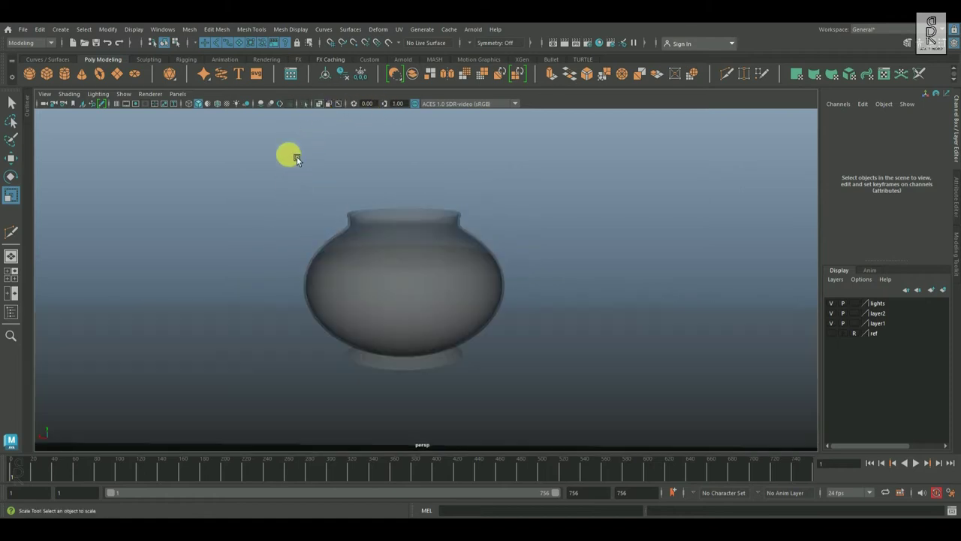
click(221, 108)
alt+right_drag(468, 298, 533, 340)
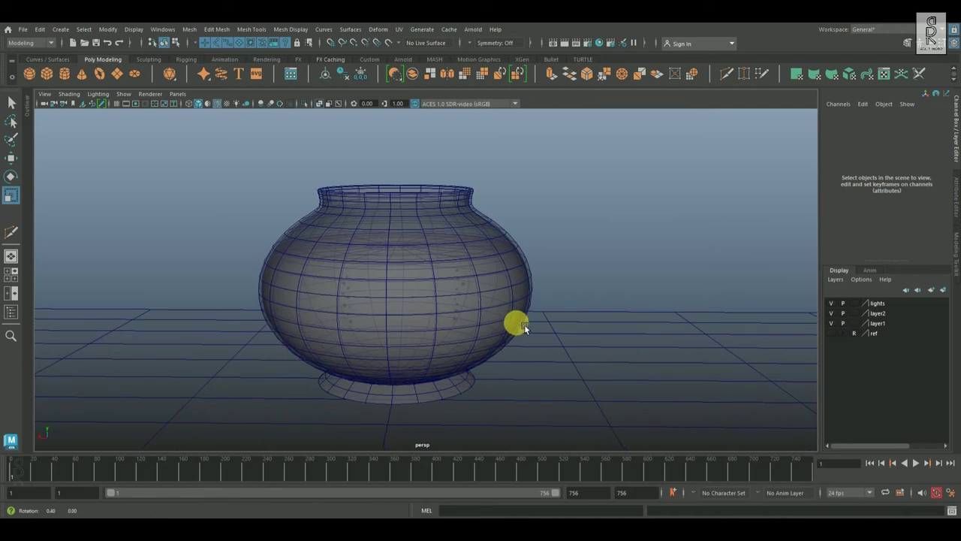
alt+drag(526, 322, 505, 338)
Step: Check the bowl's framing through camera1 and select the sky dome light in that view
key(space)
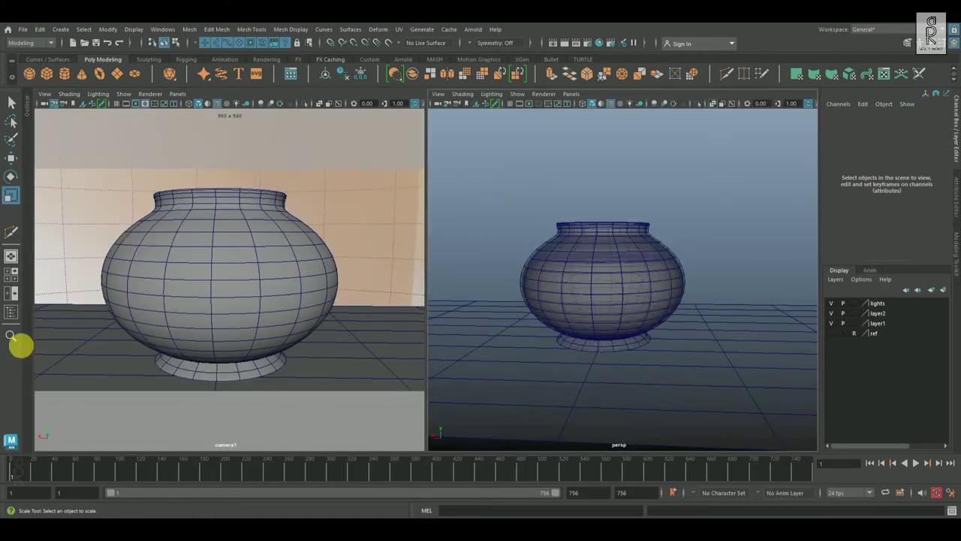
key(space)
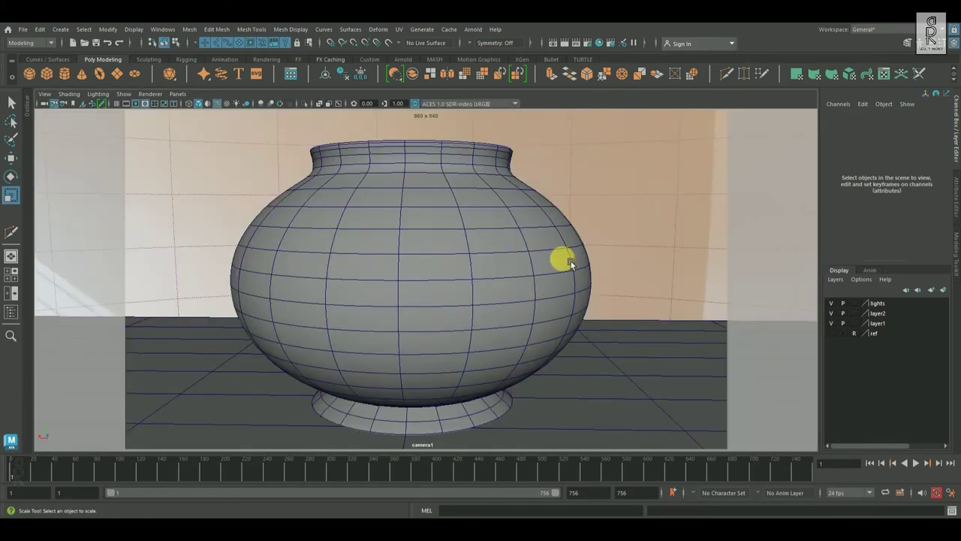
key(space)
click(366, 213)
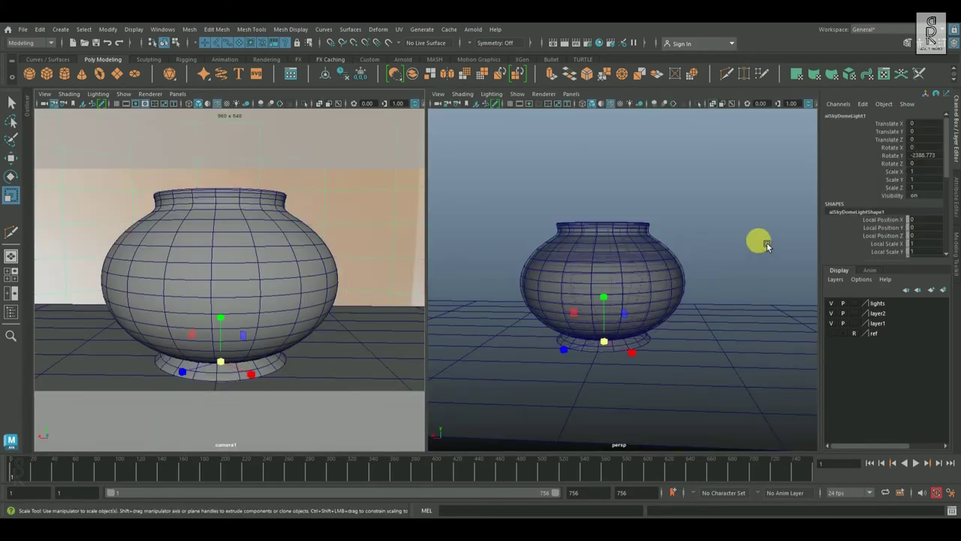
Step: Show lights in the perspective view and examine the sky dome's environment image around the bowl
key(space)
click(123, 93)
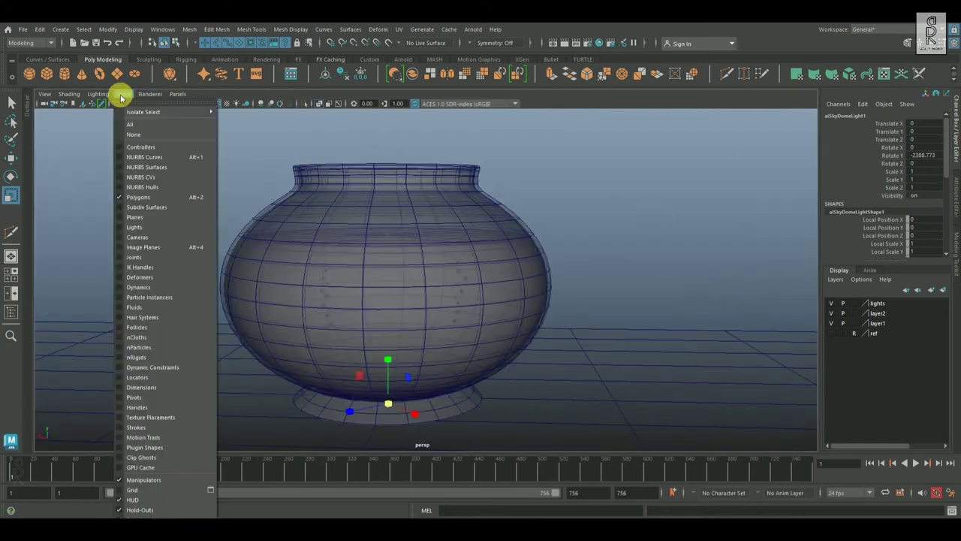
click(143, 222)
scroll(684, 295, down, 10)
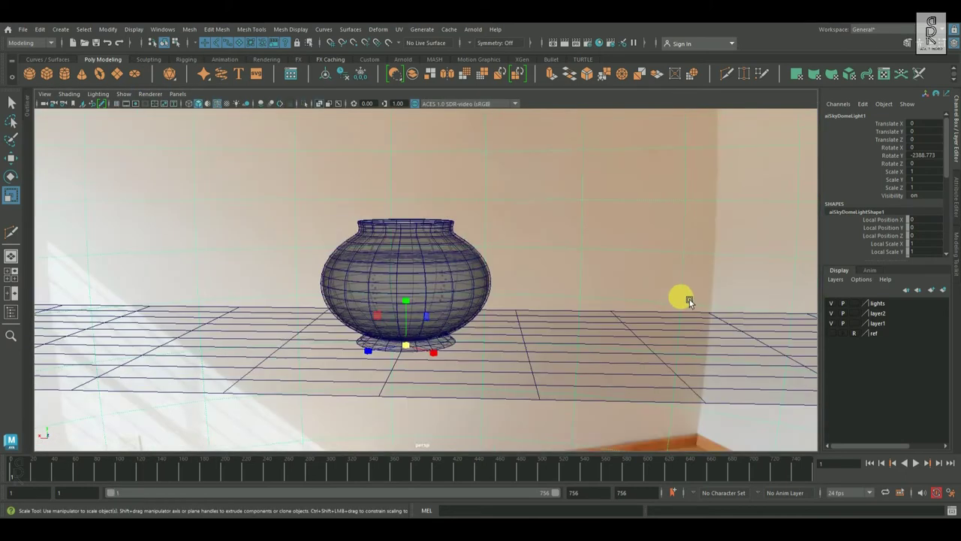
scroll(497, 271, up, 12)
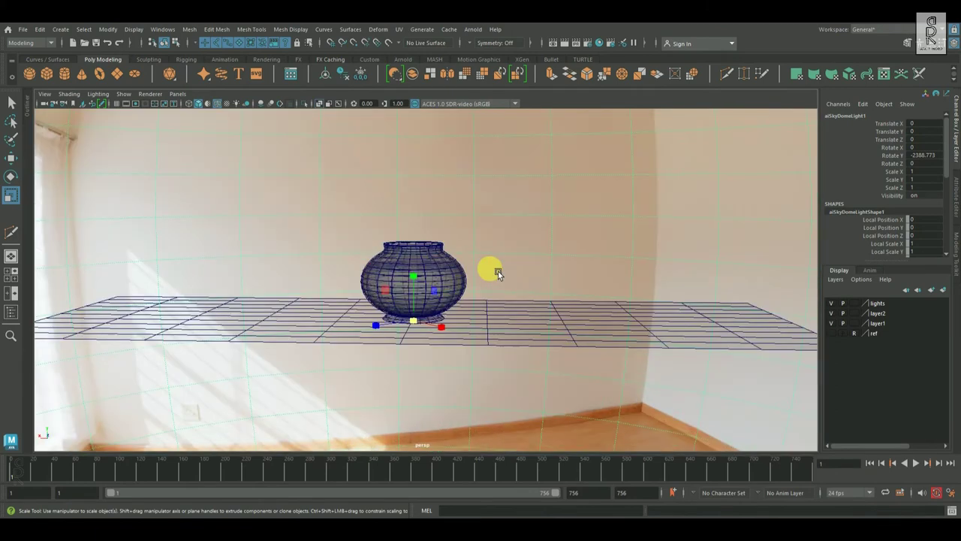
Step: Hide lights in the perspective view and turn off its X-ray and wireframe-on-shaded display
click(124, 93)
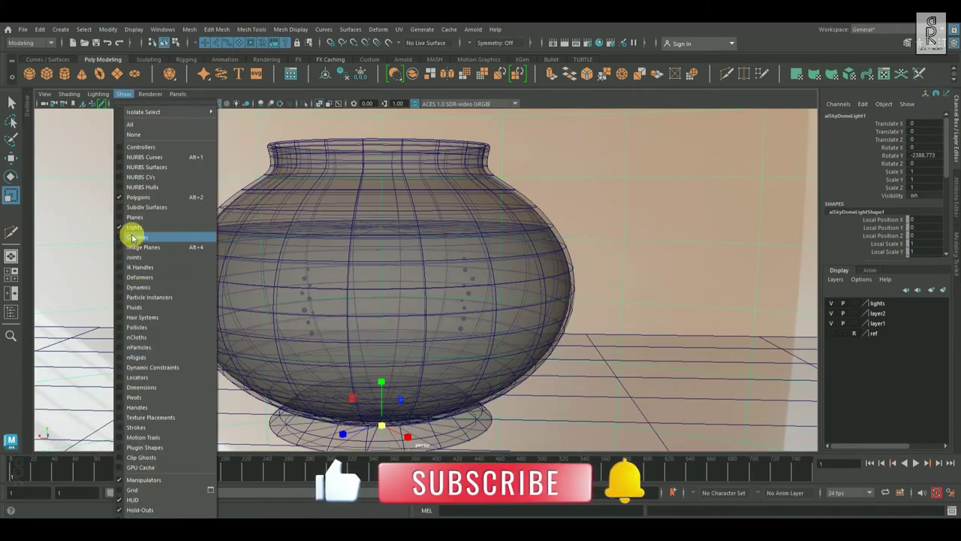
click(134, 229)
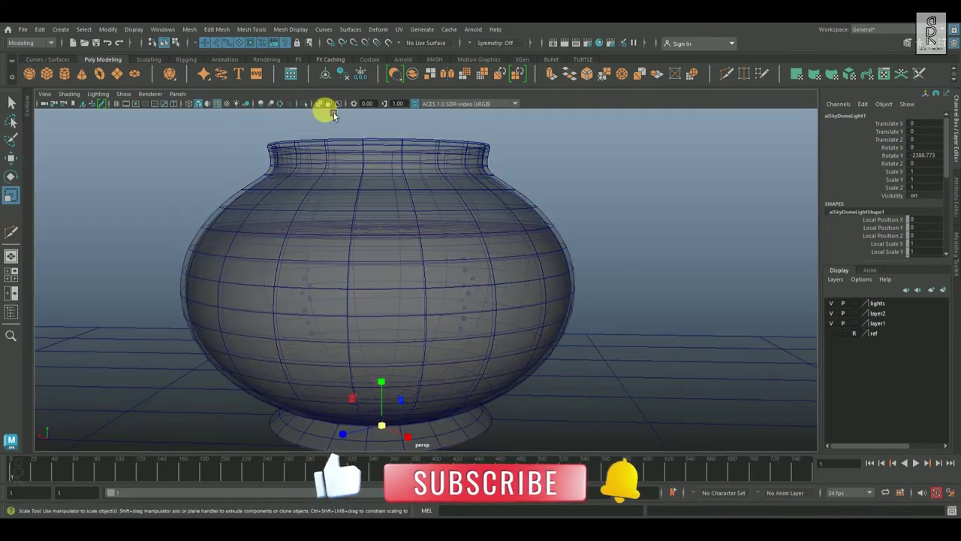
click(320, 103)
click(218, 105)
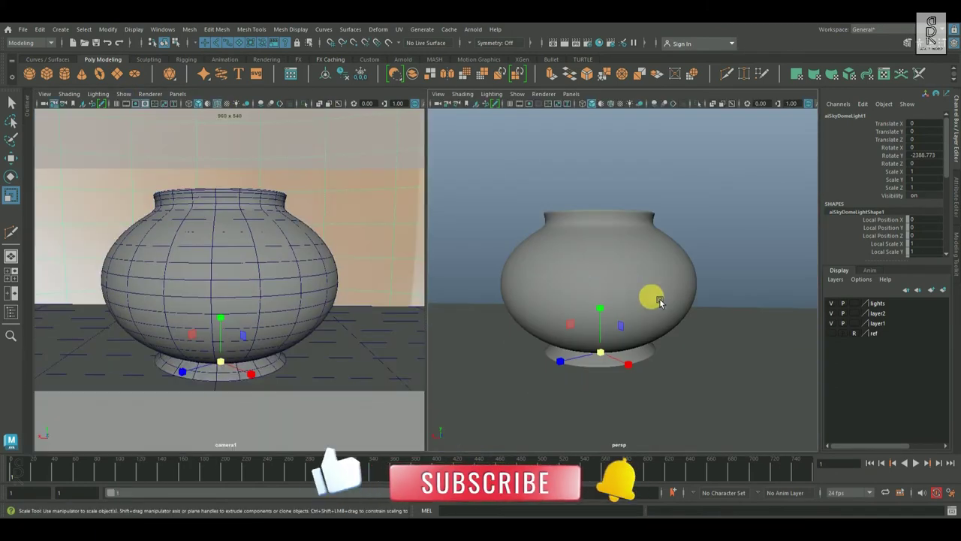
Step: Assign a new Arnold aiStandardSurface material to the outer bowl and deselect it
click(669, 282)
right_drag(725, 171, 727, 425)
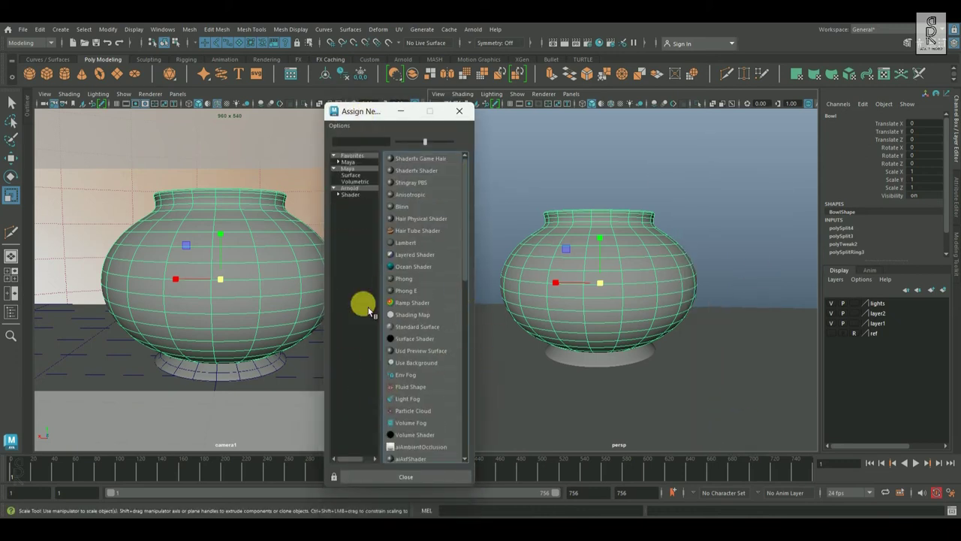
click(344, 195)
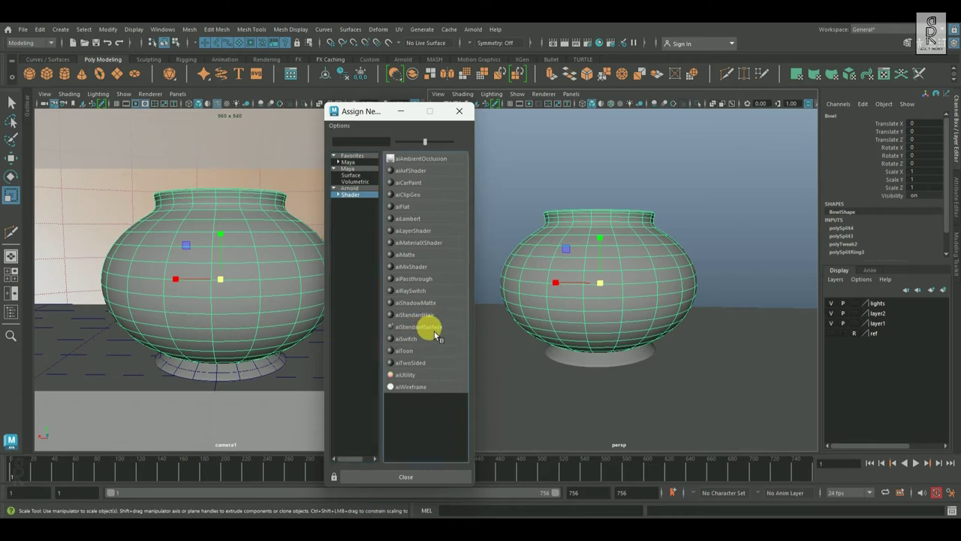
click(434, 328)
click(603, 162)
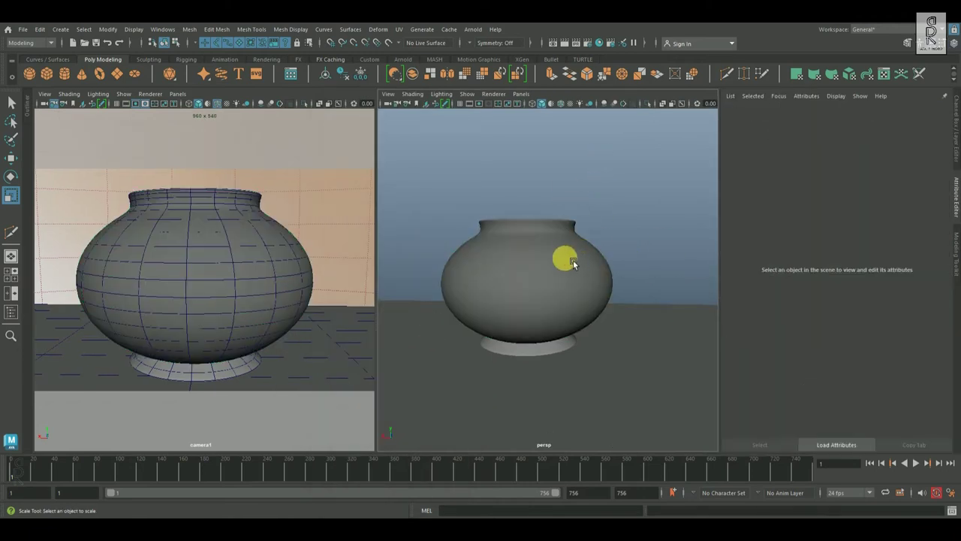
Step: Open the outer bowl's aiStandardSurface material and rename it glass
key(space)
click(476, 295)
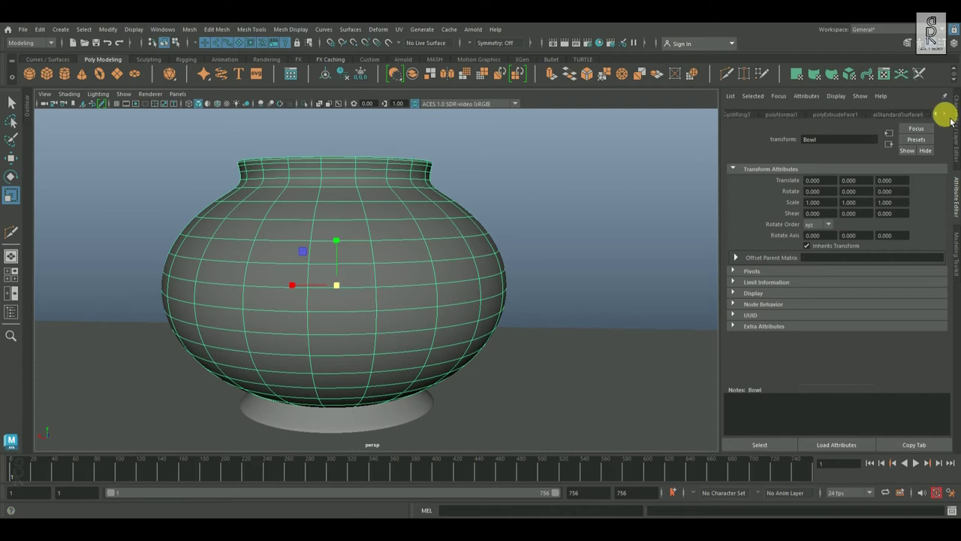
click(896, 115)
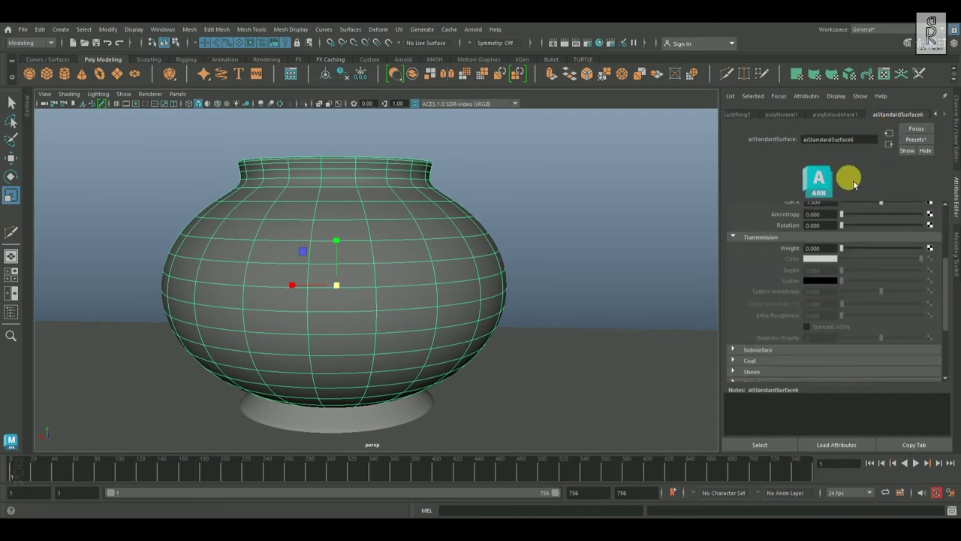
double_click(863, 139)
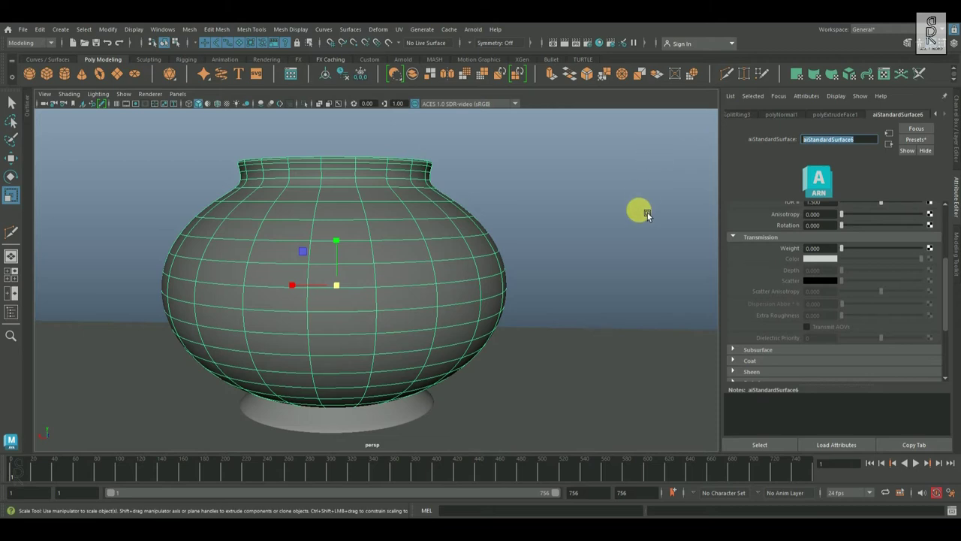
key(Return)
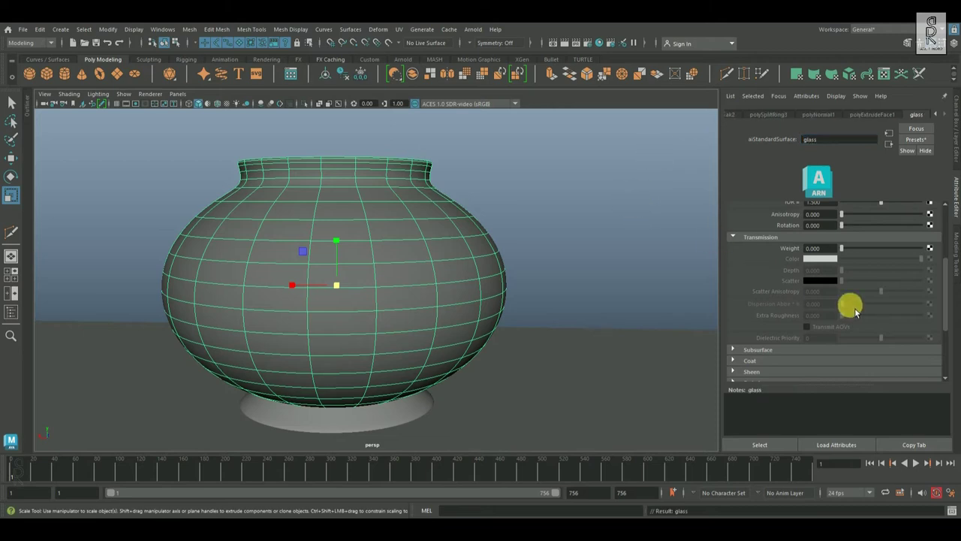
Step: Set the glass material's specular roughness to 0 and choose the Glass preset for its IOR
scroll(850, 307, up, 5)
click(918, 142)
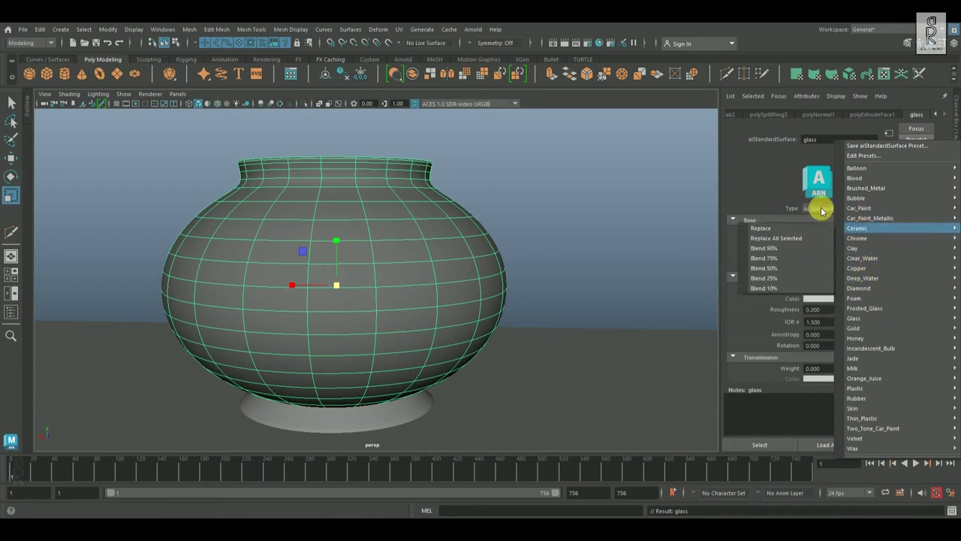
click(734, 167)
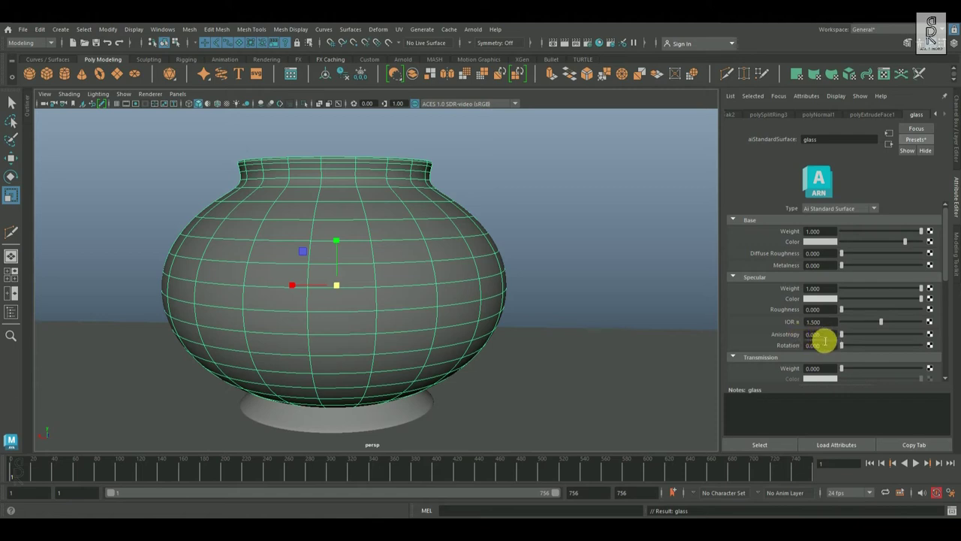
right_click(786, 324)
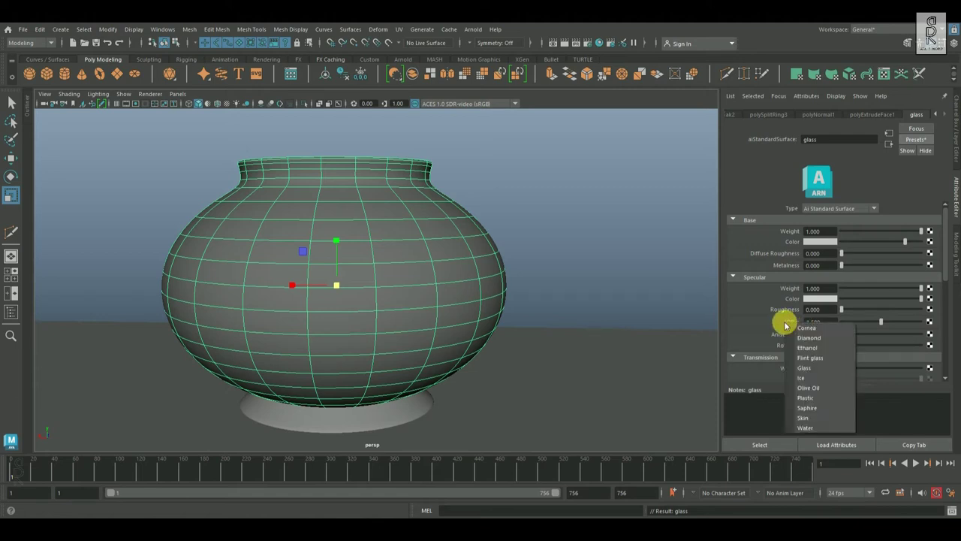
click(819, 368)
scroll(856, 316, down, 4)
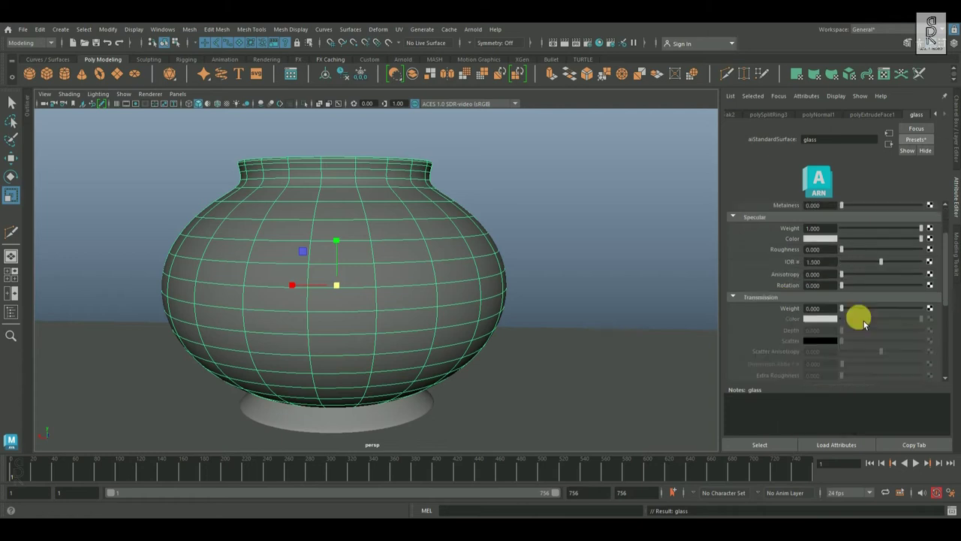
Step: Open Arnold RenderView, reduce its window, and render through cameraShape1 with the whole image in view
click(473, 29)
click(489, 47)
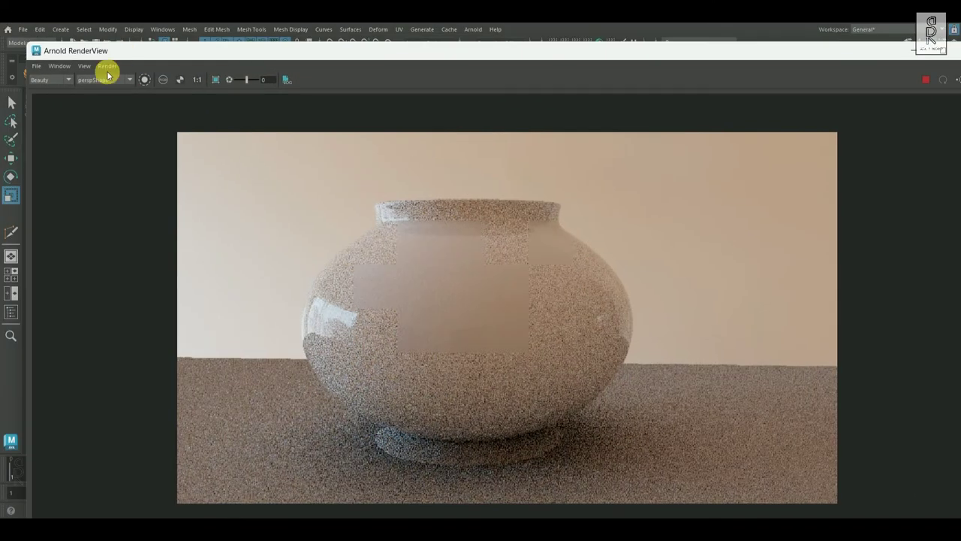
drag(28, 43, 319, 215)
drag(498, 223, 268, 73)
click(166, 102)
click(167, 112)
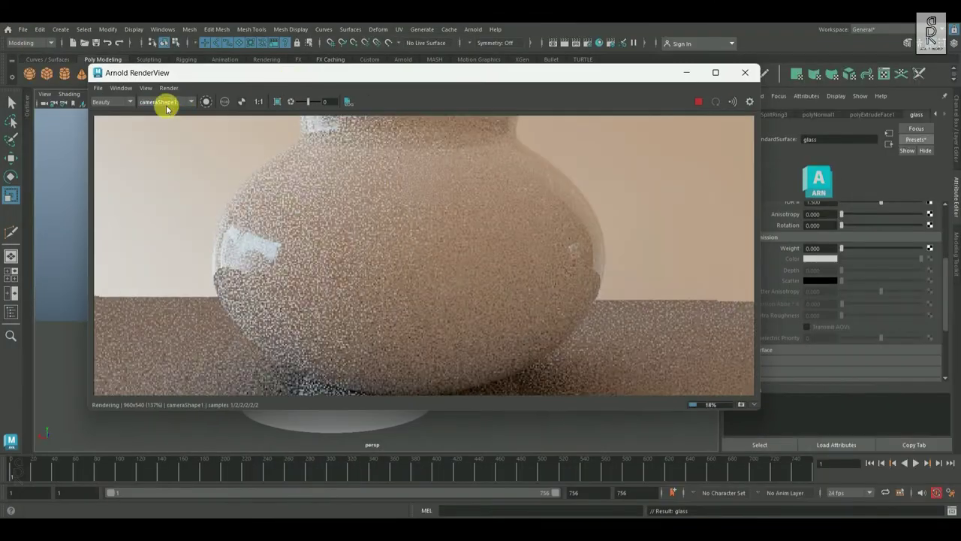
scroll(512, 226, down, 5)
scroll(515, 230, up, 2)
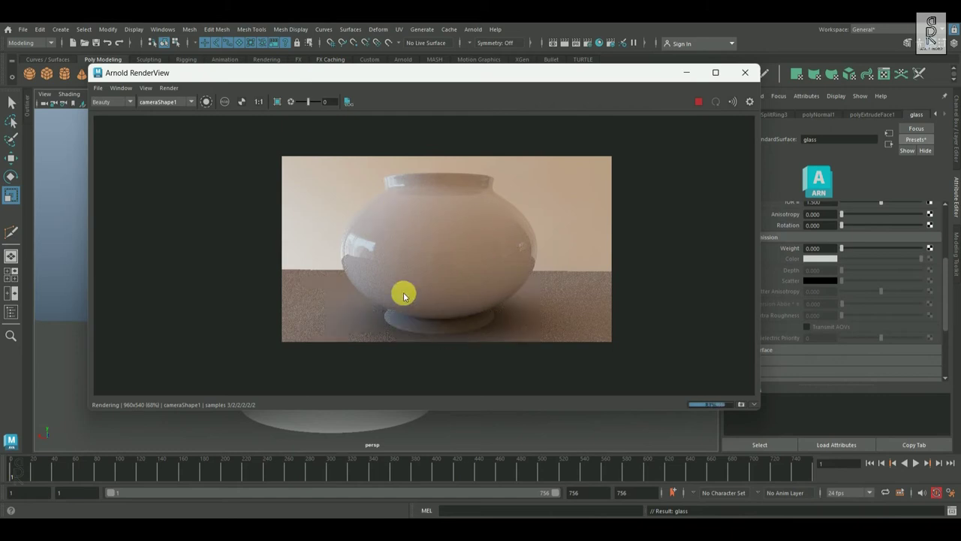
Step: Set the glass material's transmission weight to 1 with the render window moved clear of the attributes
drag(511, 73, 433, 71)
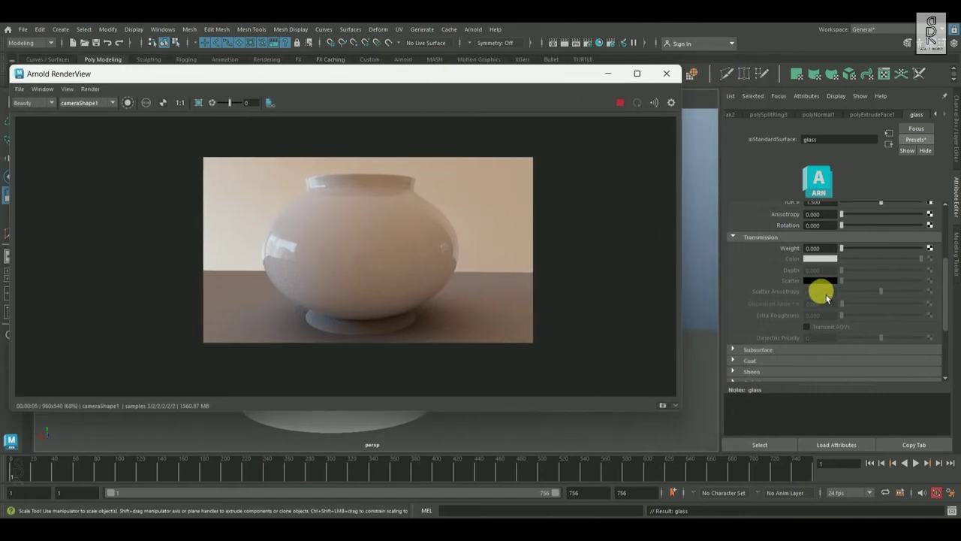
drag(842, 248, 955, 263)
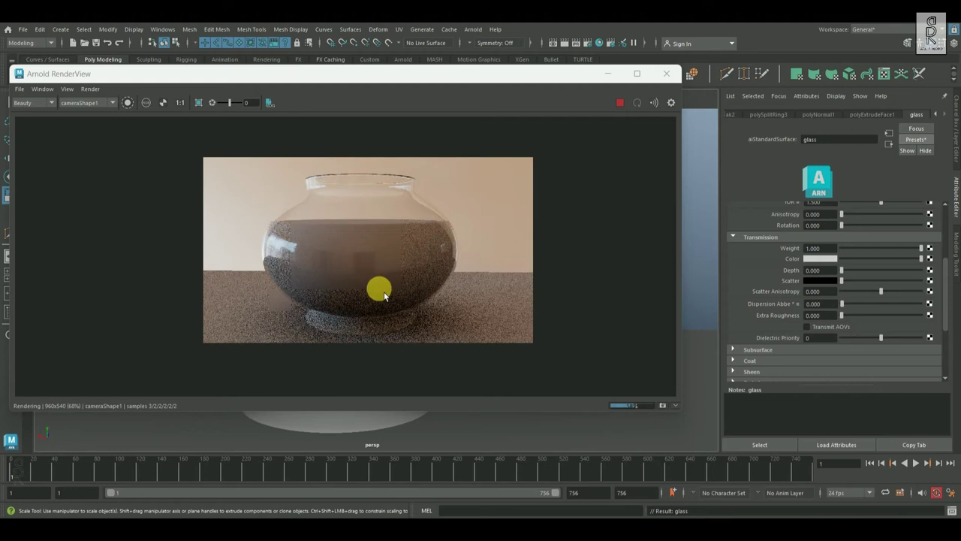
drag(528, 75, 419, 66)
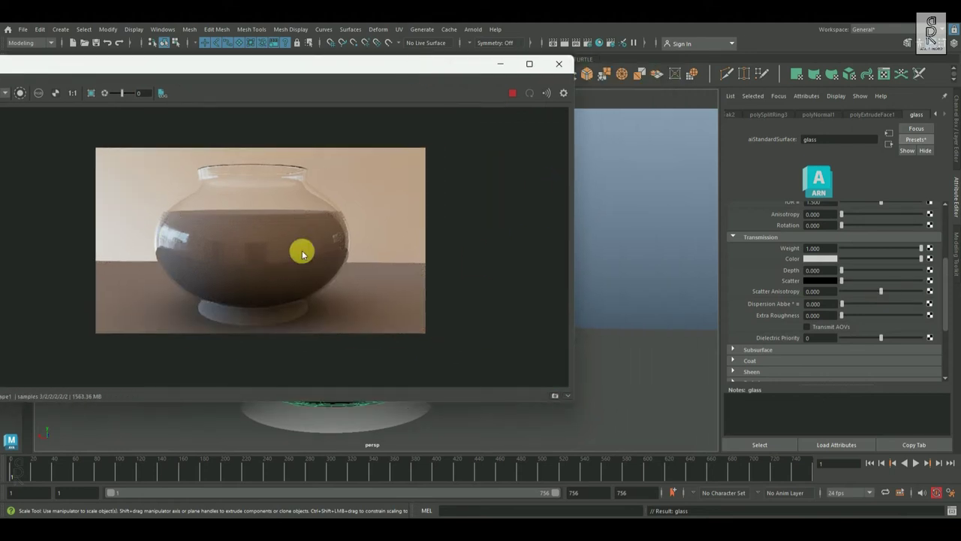
Step: Shrink the render window to uncover the model and hide the outer bowl in the viewport
drag(572, 406, 408, 449)
alt+middle_drag(470, 282, 567, 274)
key(ctrl+h)
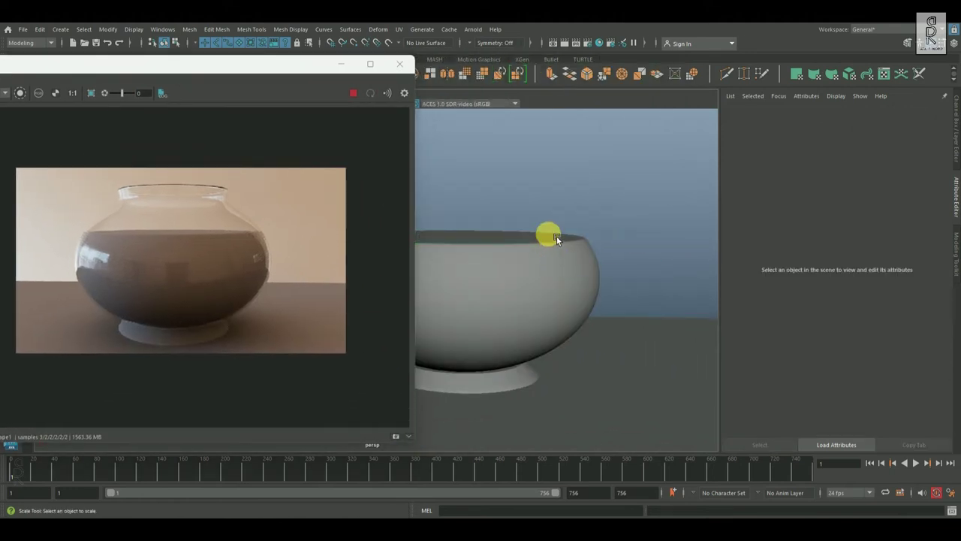
key(ctrl+shift+h)
Step: Assign a new aiStandardSurface material to the inner liquid mesh and name it water
click(576, 223)
right_drag(574, 239, 564, 490)
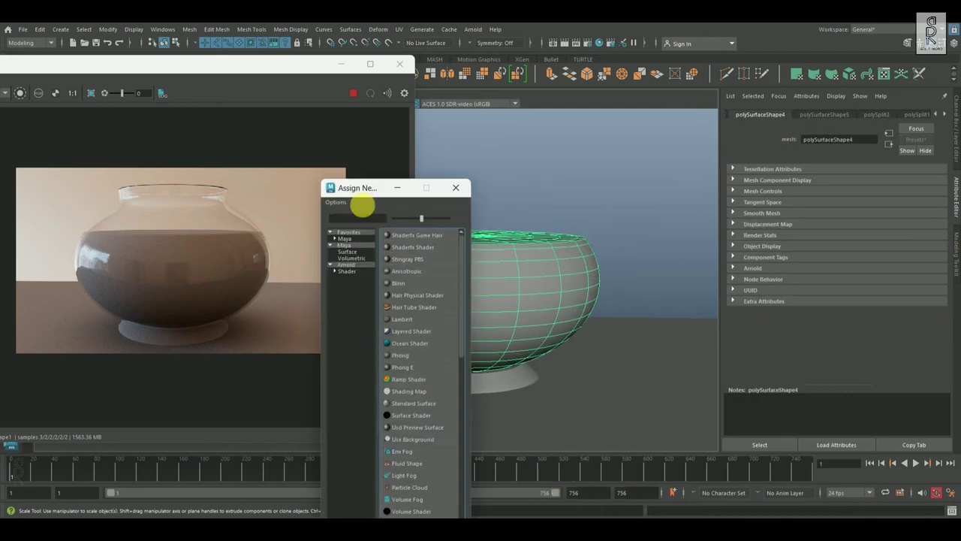
click(440, 186)
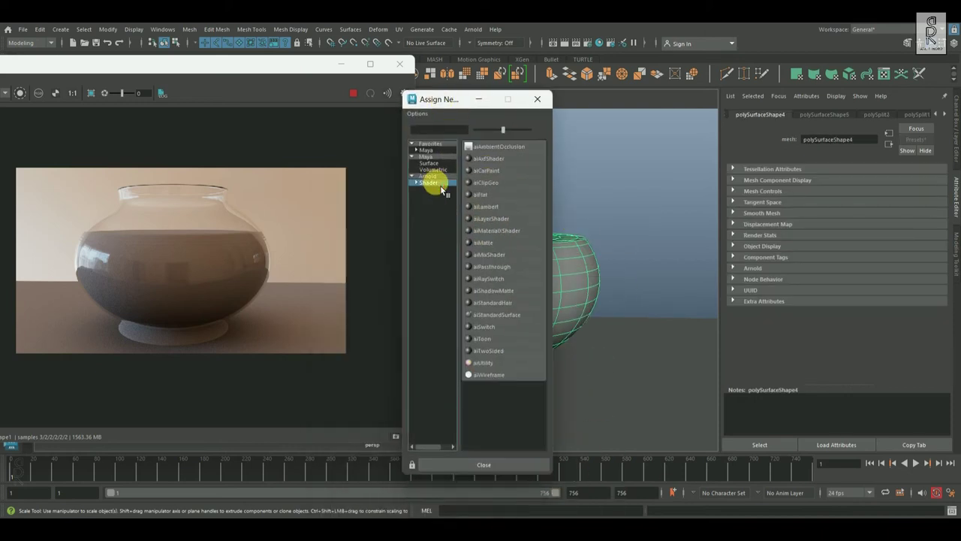
click(499, 316)
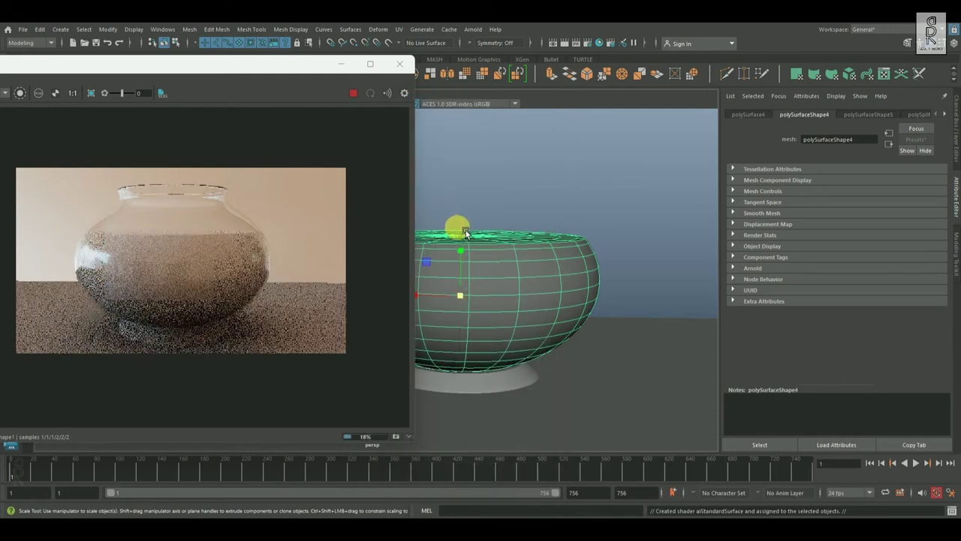
double_click(858, 138)
text(water)
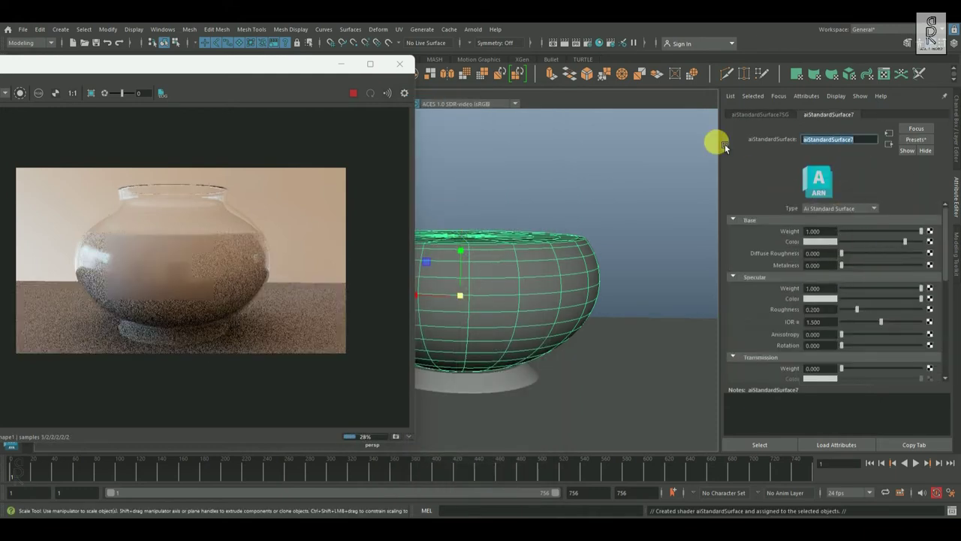
key(Return)
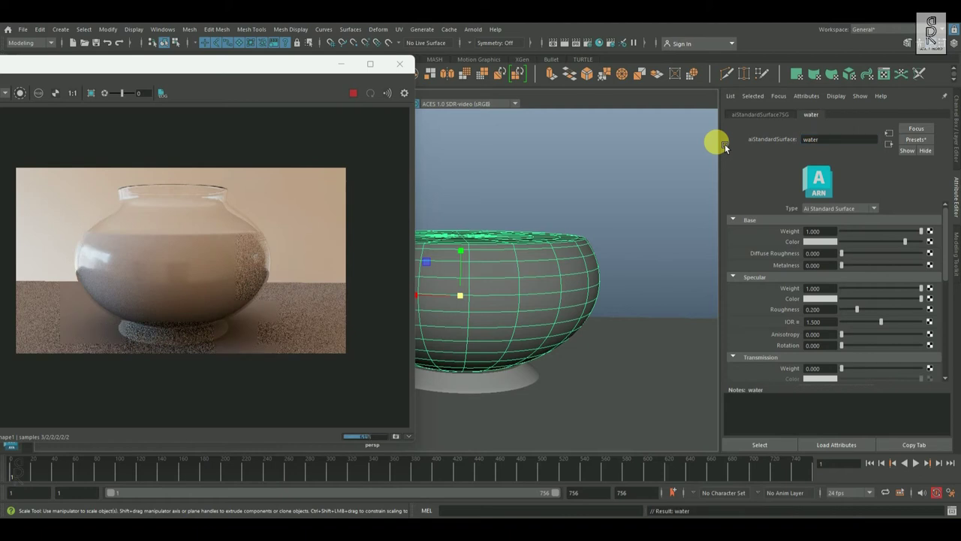
Step: Set the water material's specular roughness to 0, its IOR to 1.33 and its transmission weight to 1
scroll(856, 284, down, 1)
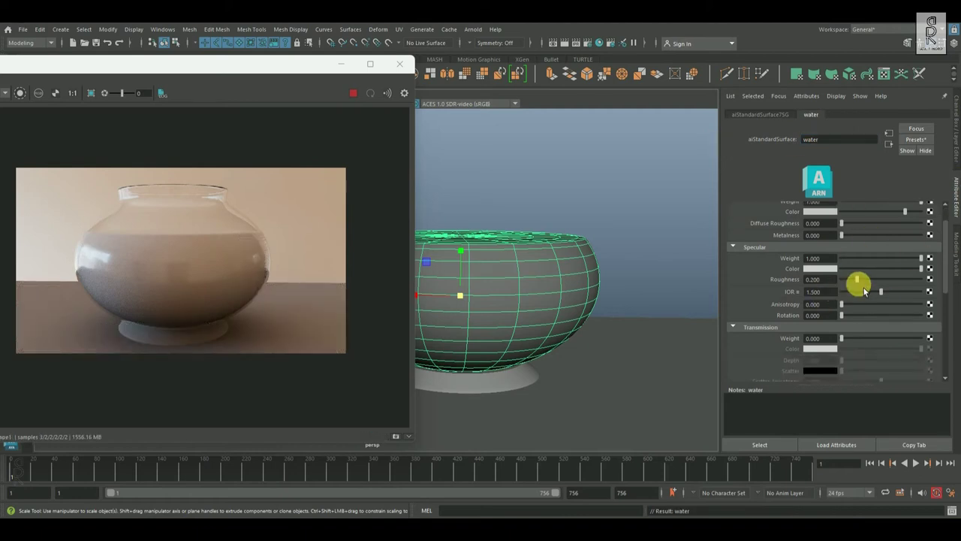
drag(864, 289, 812, 286)
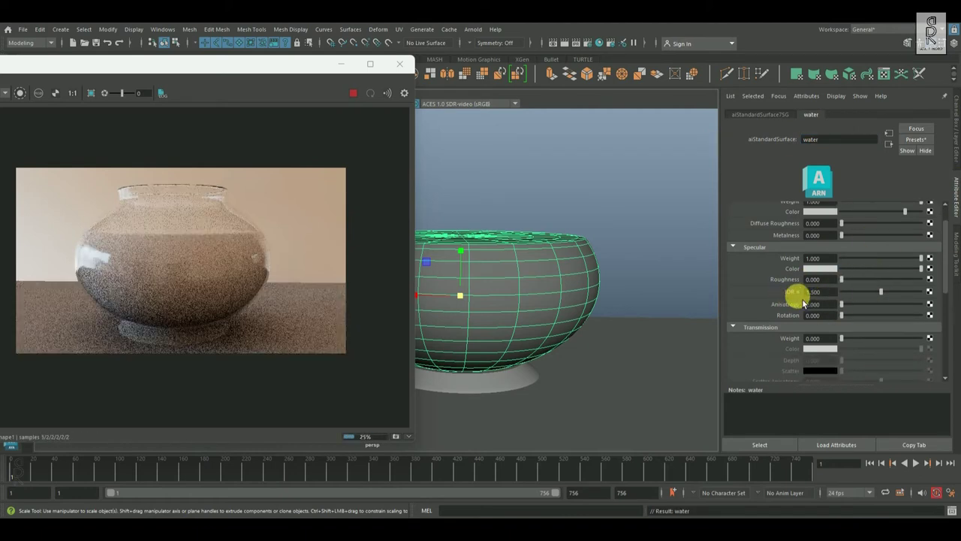
text(1)
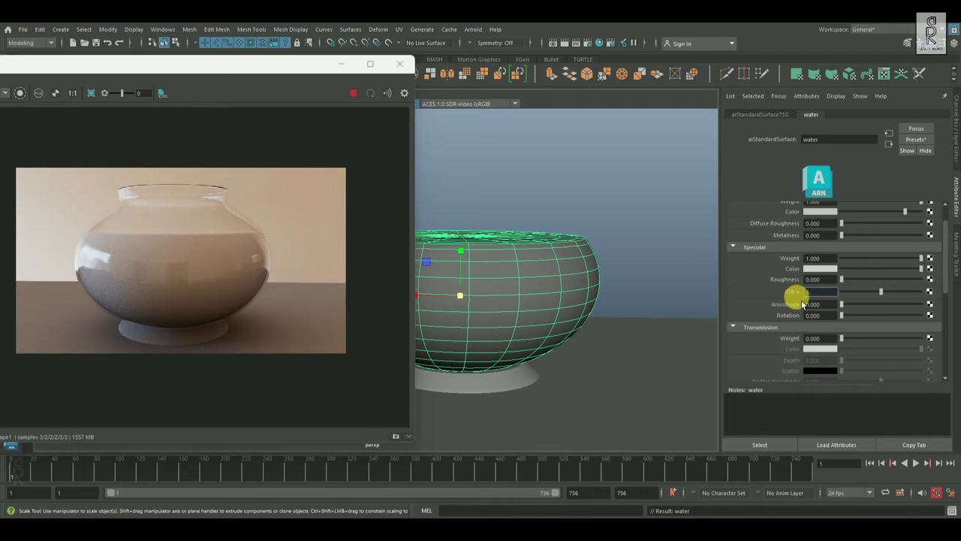
text(.33)
key(Return)
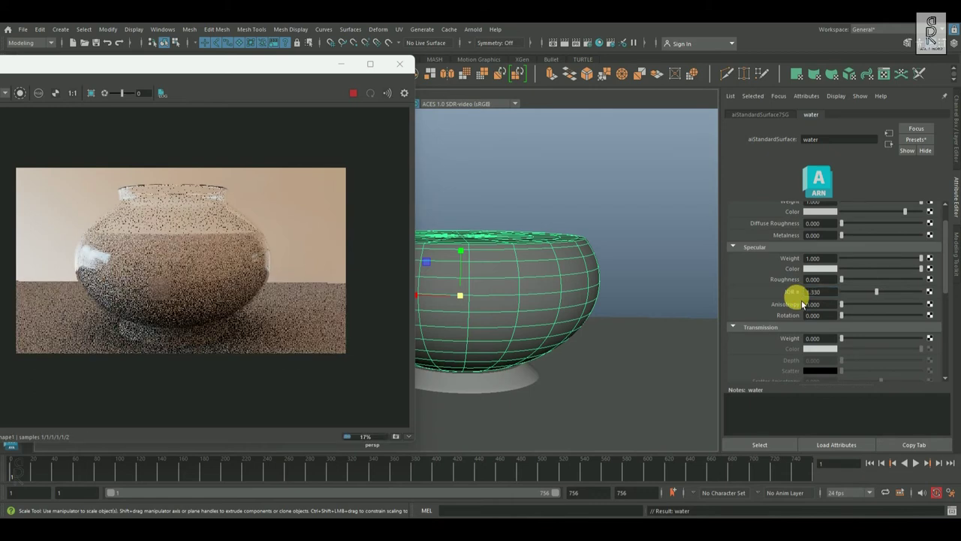
scroll(841, 308, down, 1)
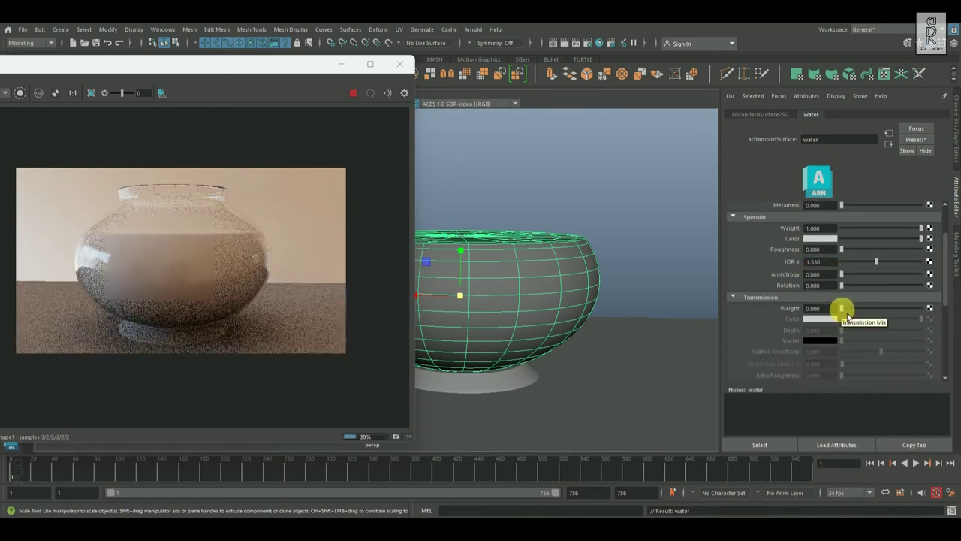
drag(843, 308, 950, 316)
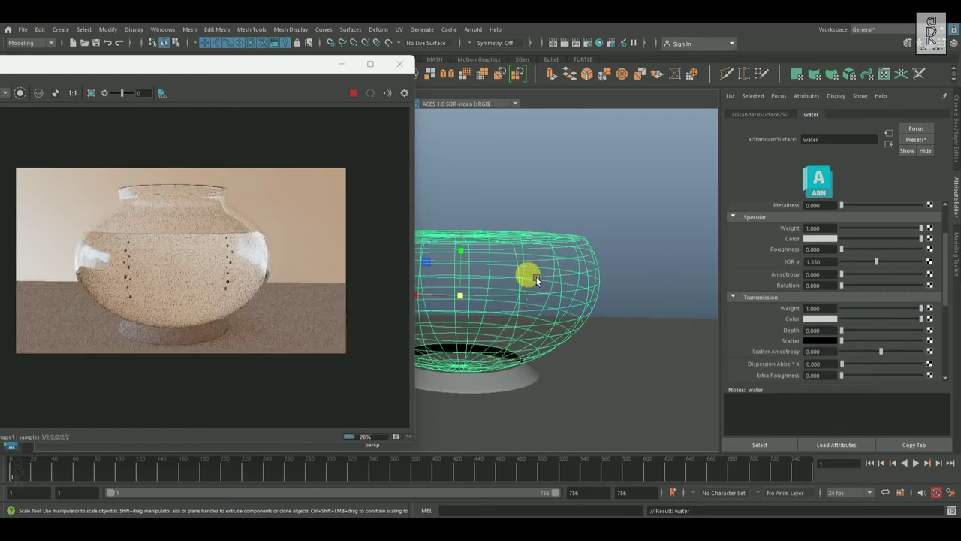
Step: Hide the liquid mesh, select the small bubble spheres and assign them a new aiStandardSurface material named bubbles
drag(443, 180, 668, 334)
ctrl+drag(471, 328, 664, 392)
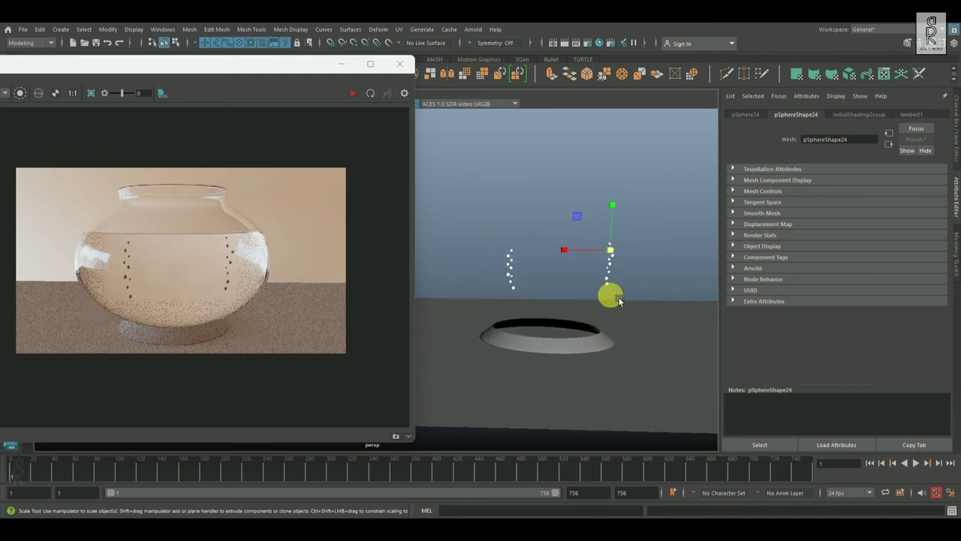
alt+middle_drag(619, 299, 579, 322)
alt+right_drag(579, 322, 620, 457)
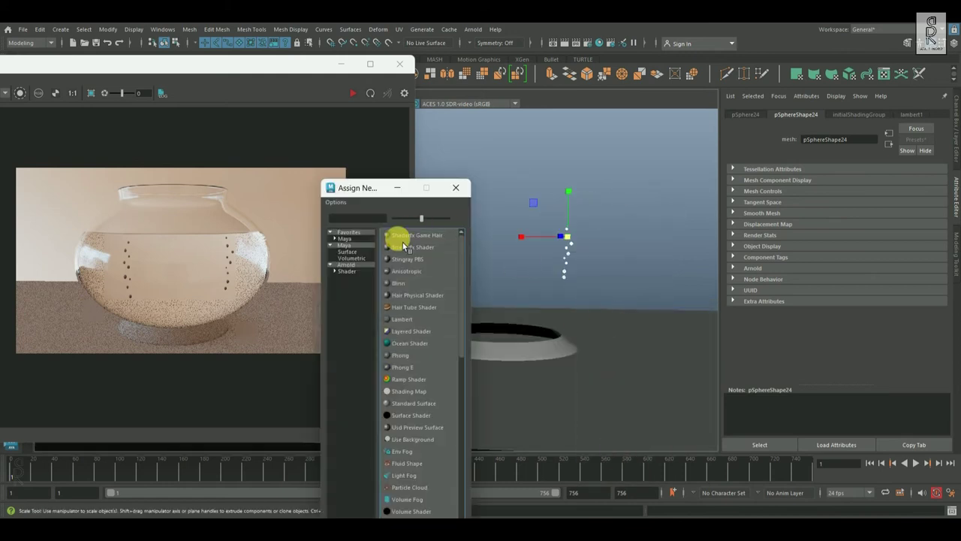
click(353, 271)
click(423, 404)
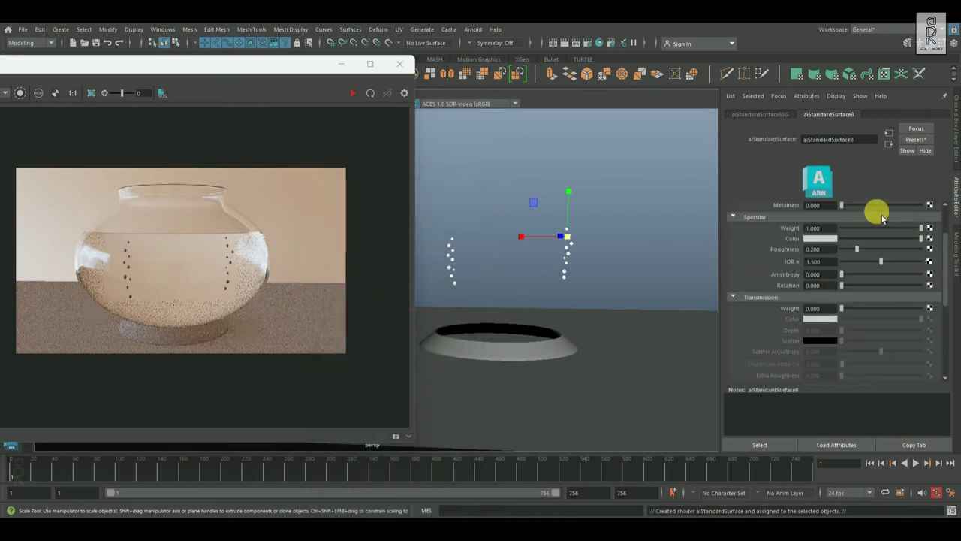
double_click(856, 140)
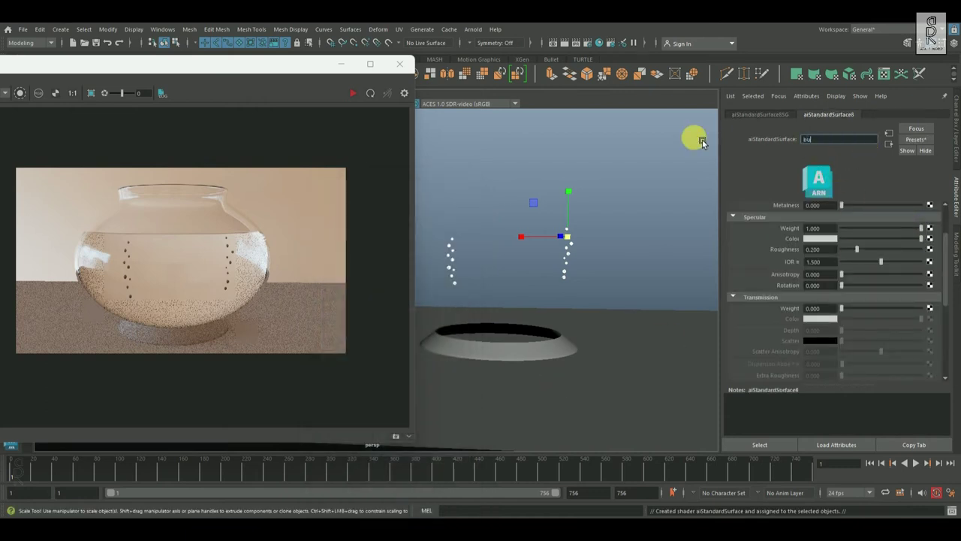
key(Return)
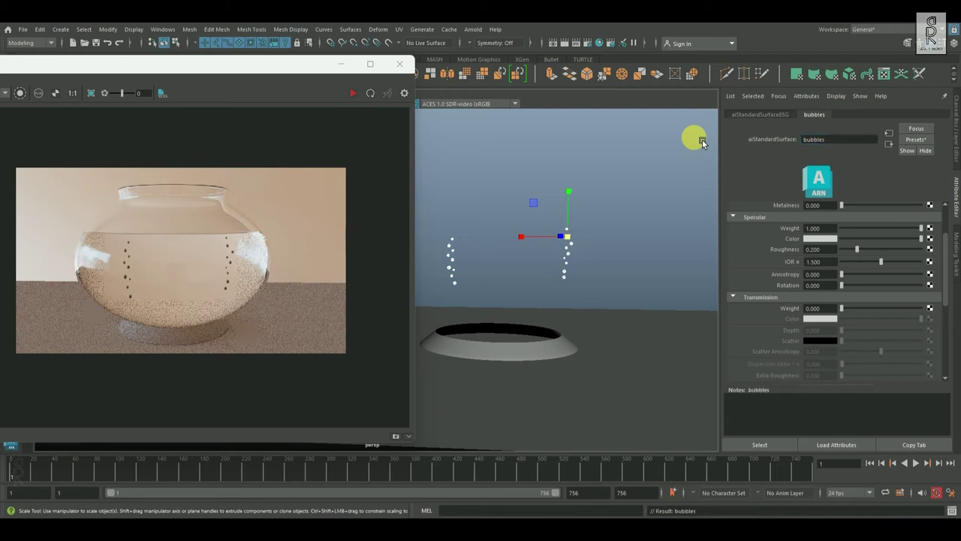
Step: Set the bubbles material's specular roughness to 0, its IOR to 1 and its transmission weight to 1
scroll(889, 321, up, 2)
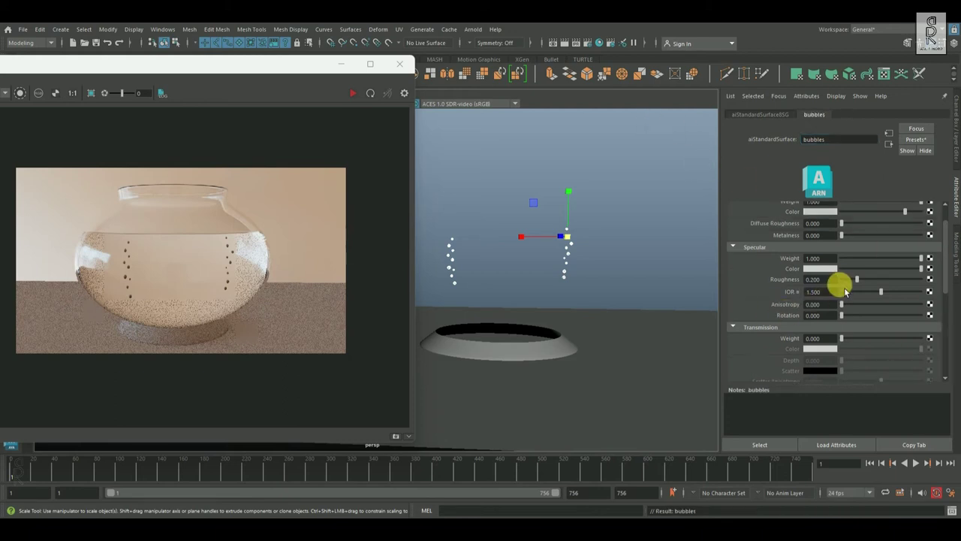
drag(859, 285, 831, 276)
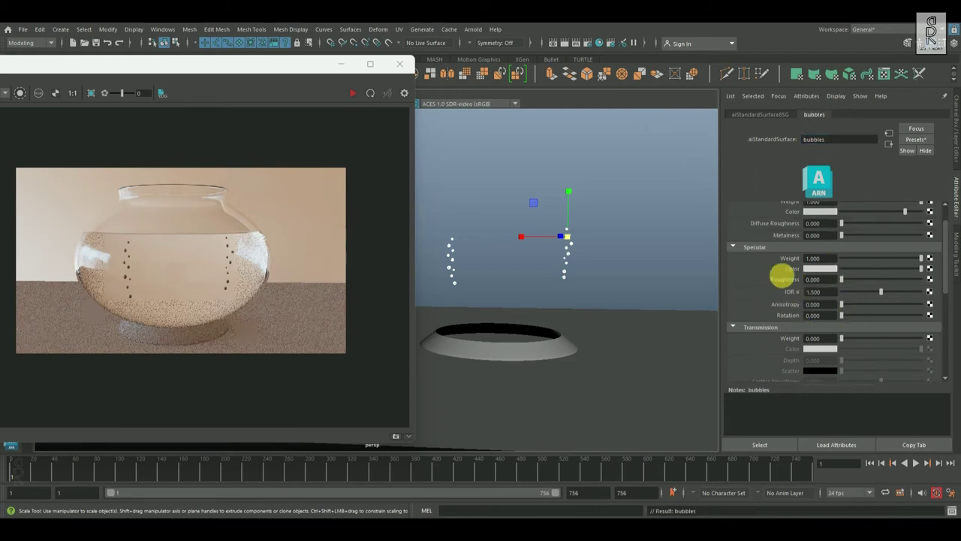
click(830, 292)
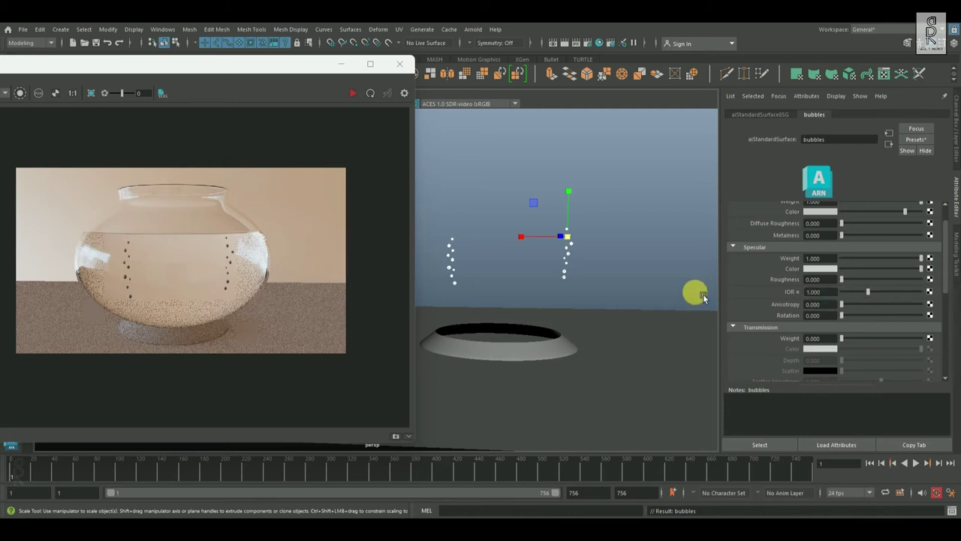
scroll(826, 311, down, 1)
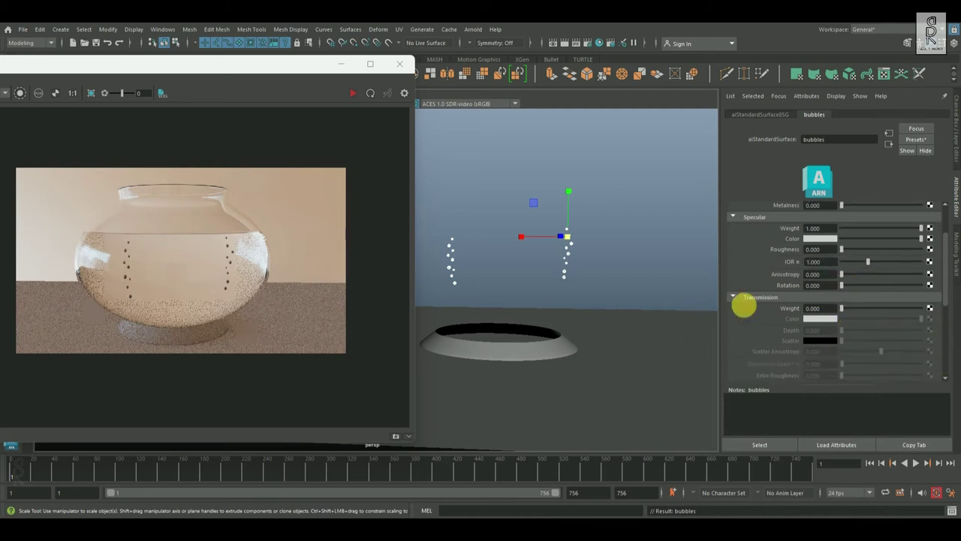
drag(860, 316, 848, 315)
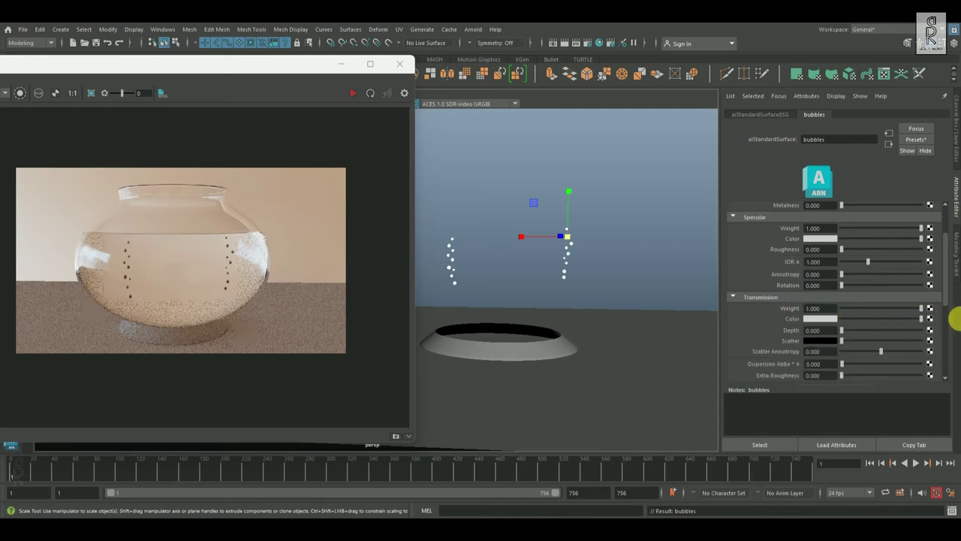
Step: Restart the Arnold render and enlarge the image to examine the water and bubbles in the bowl
click(353, 92)
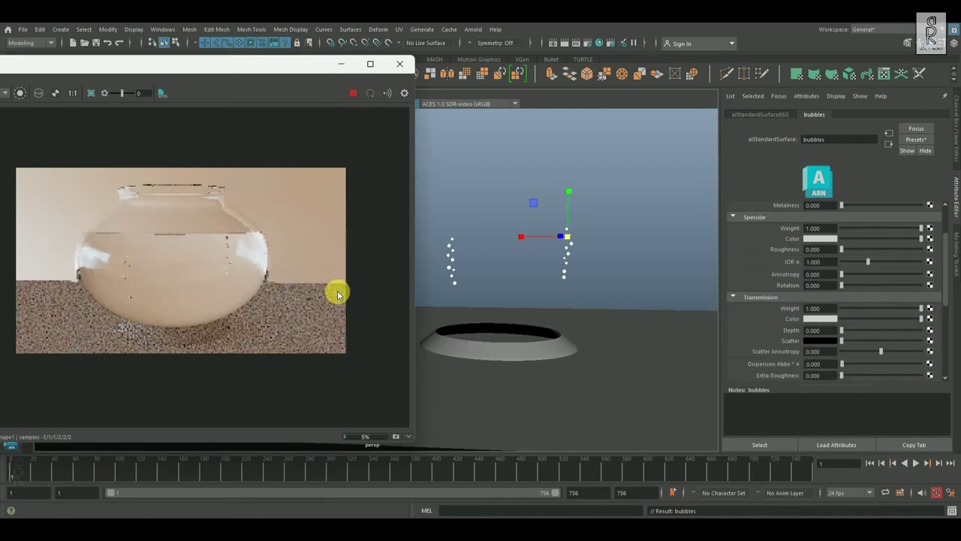
scroll(171, 285, up, 1)
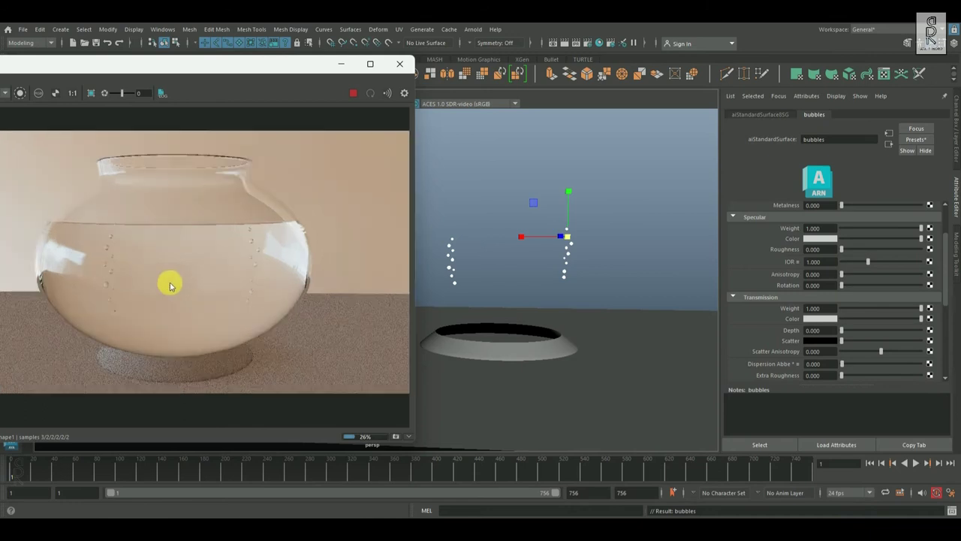
drag(223, 64, 251, 64)
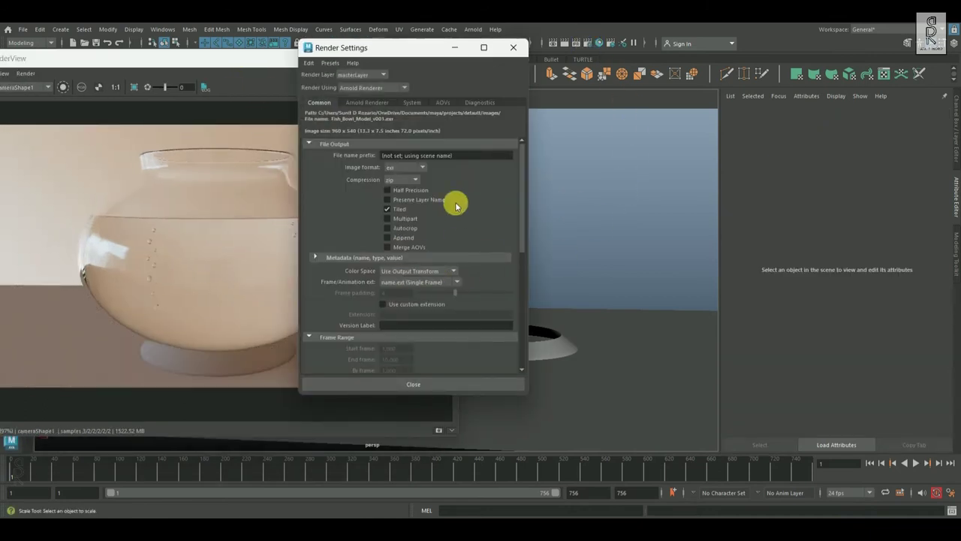
Step: Set the render image size to the HD_720 preset
scroll(481, 255, down, 6)
click(439, 268)
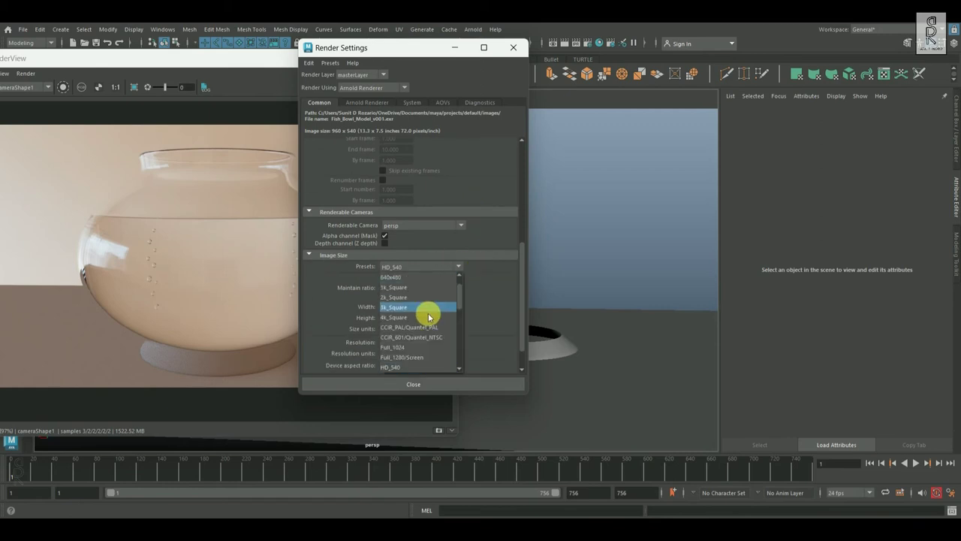
click(397, 318)
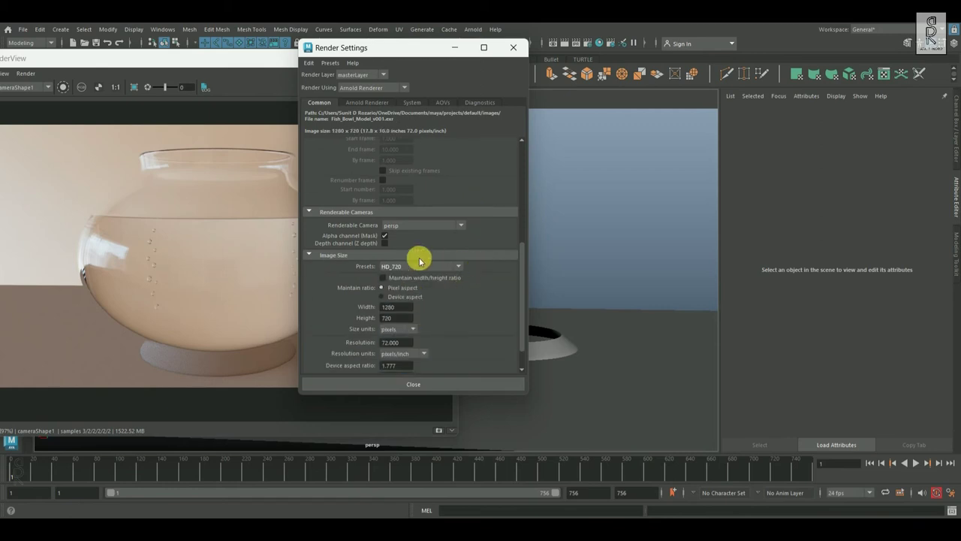
Step: Check the Nested Dielectrics option in Arnold's advanced sampling settings and close the render settings
click(368, 102)
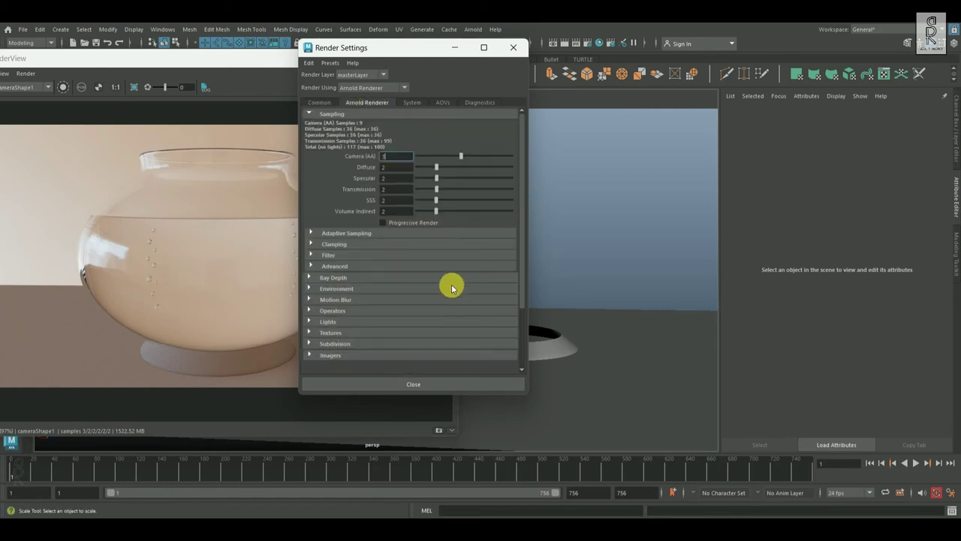
click(312, 267)
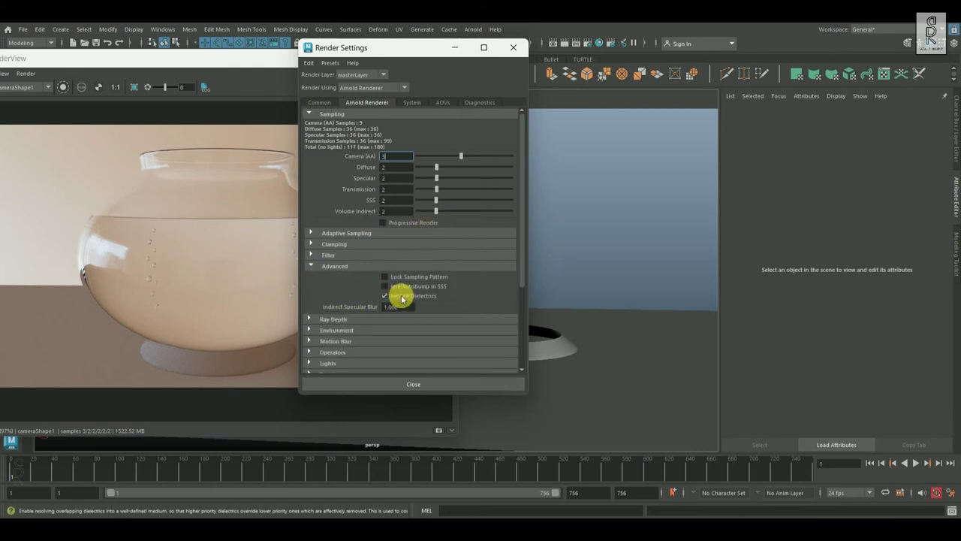
click(413, 384)
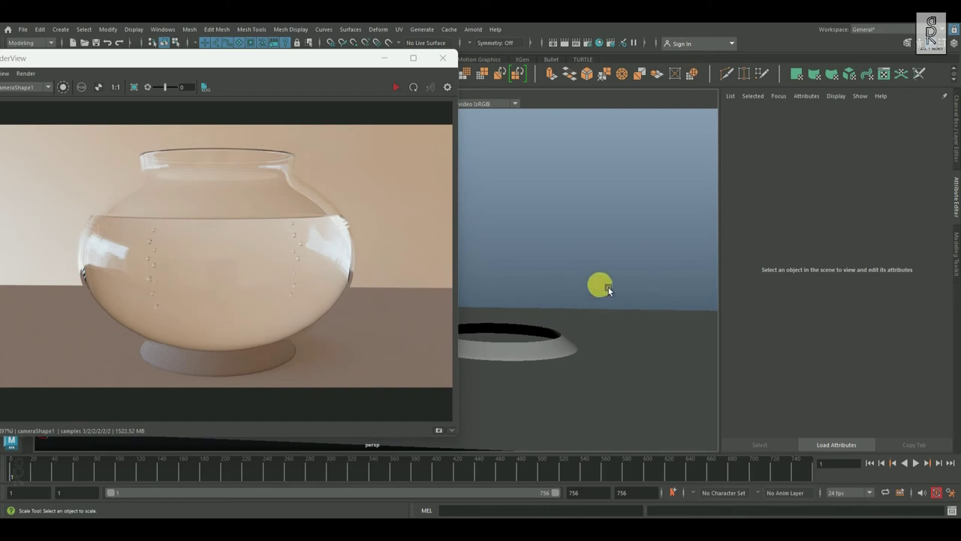
Step: Show the hidden outer bowl again and set its glass material's dielectric priority to 3
click(545, 281)
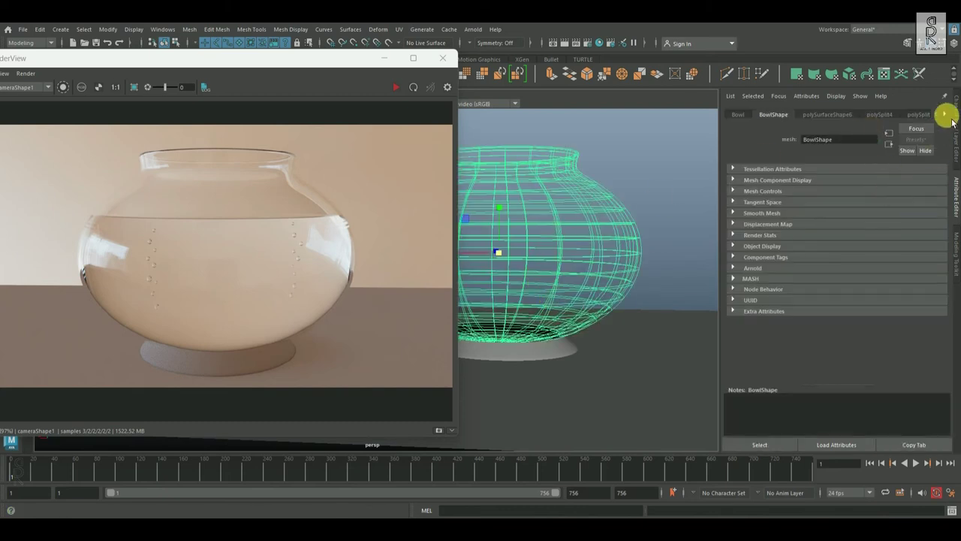
click(917, 115)
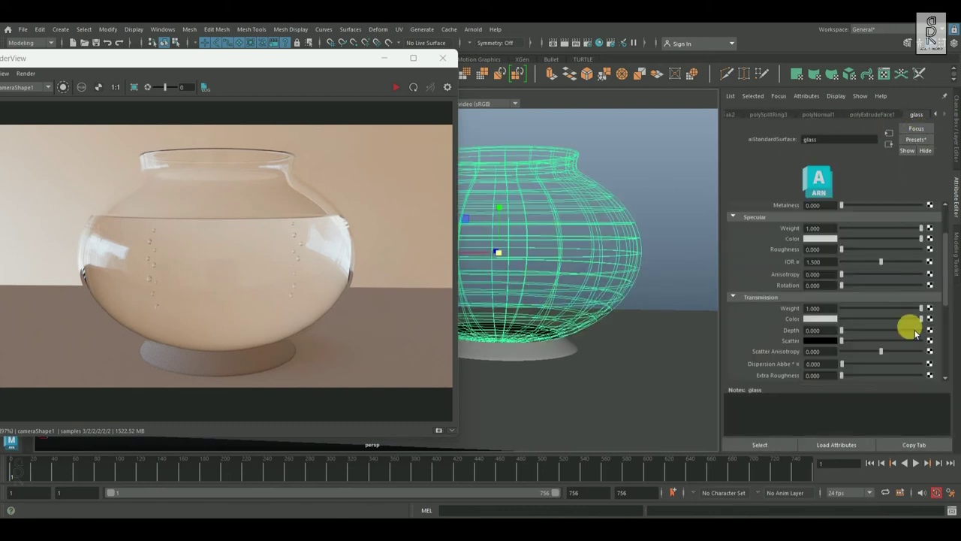
scroll(901, 310, down, 3)
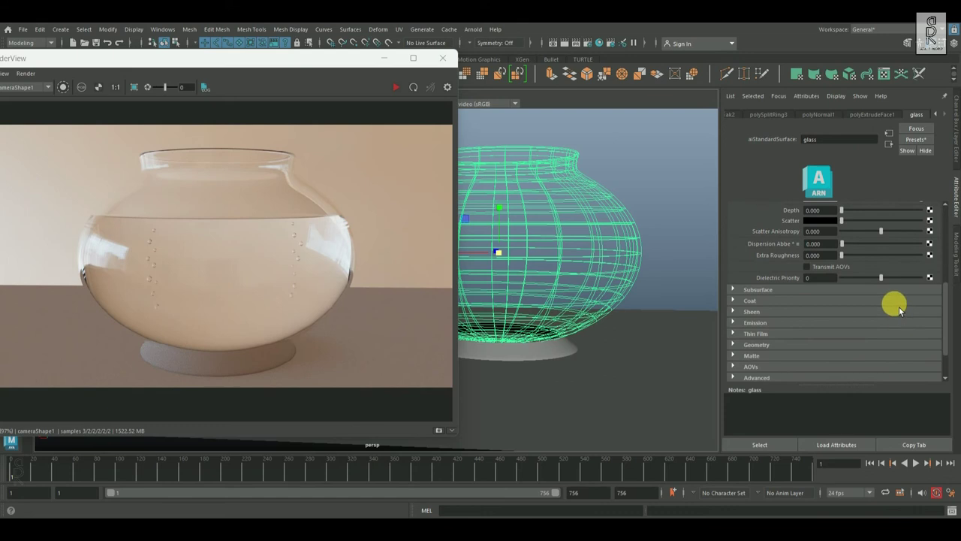
click(818, 279)
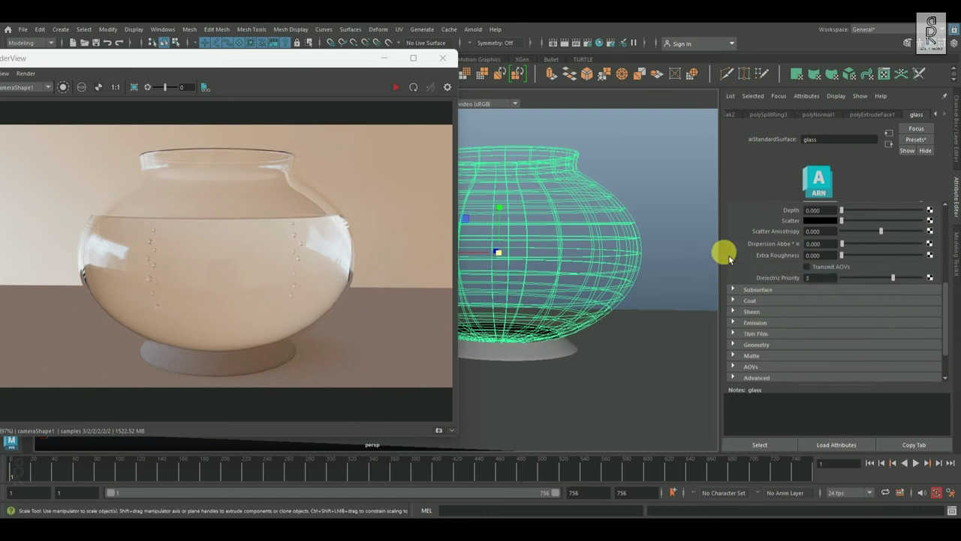
Step: Select the inner liquid mesh and set its water material's dielectric priority to 1
click(659, 184)
click(638, 280)
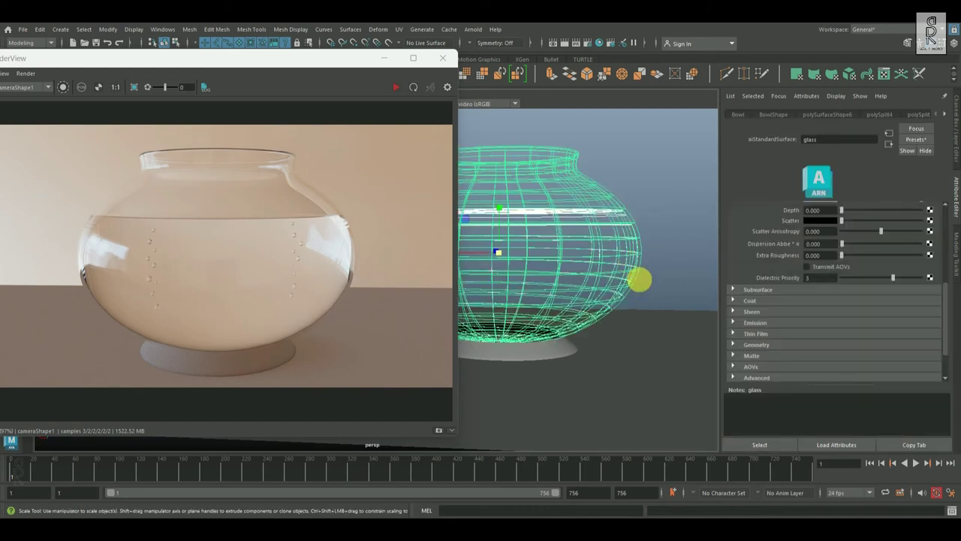
click(598, 191)
click(820, 278)
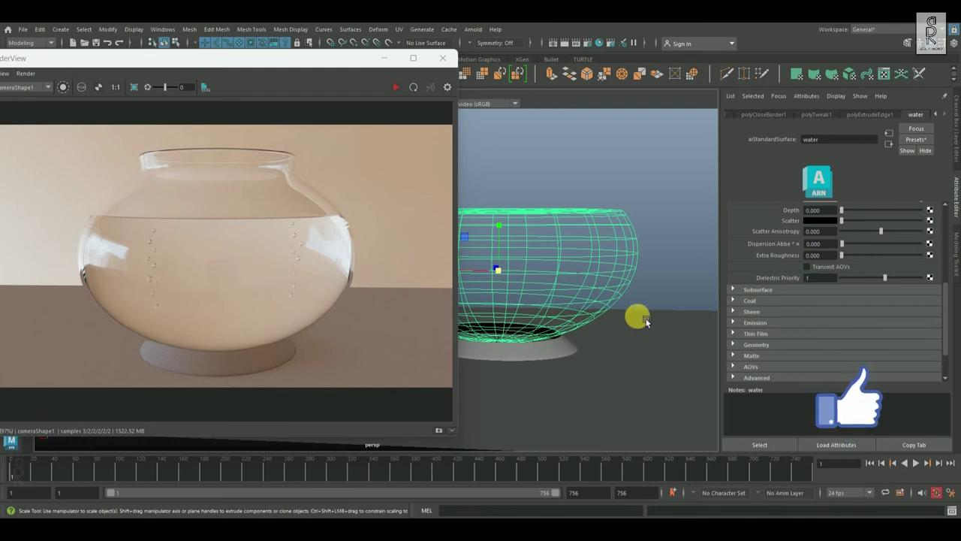
Step: Select the air bubbles inside the bowl and set their bubbles material's dielectric priority to 2
click(635, 318)
drag(303, 58, 311, 105)
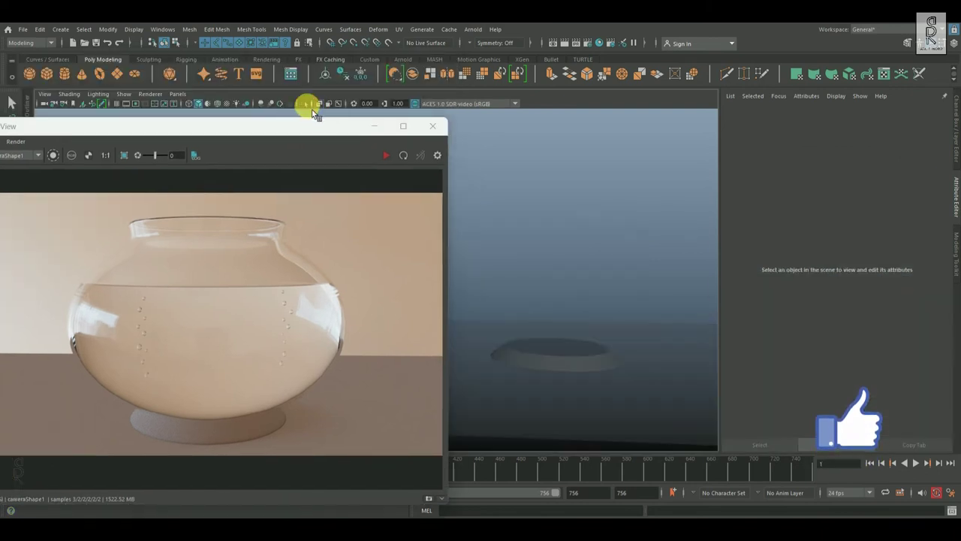
click(219, 103)
drag(470, 174, 676, 348)
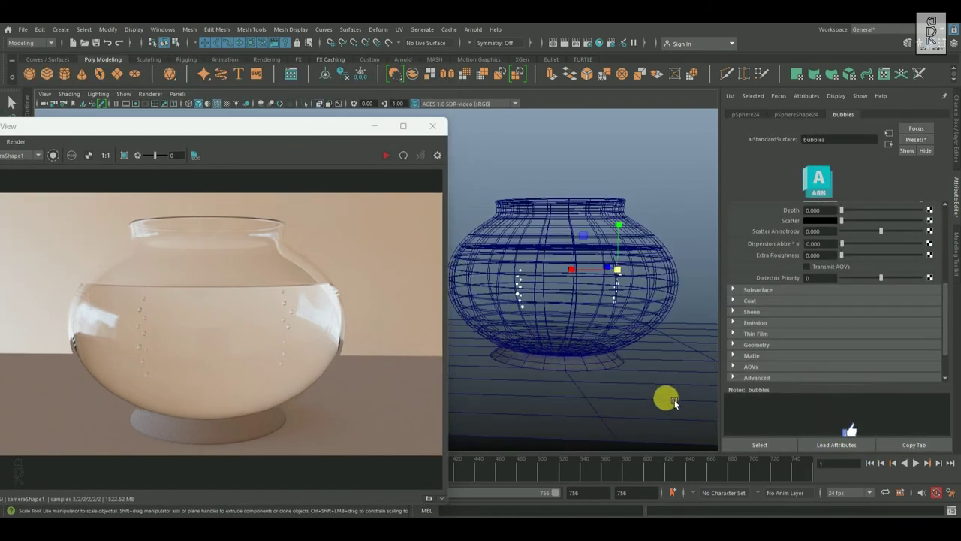
click(820, 277)
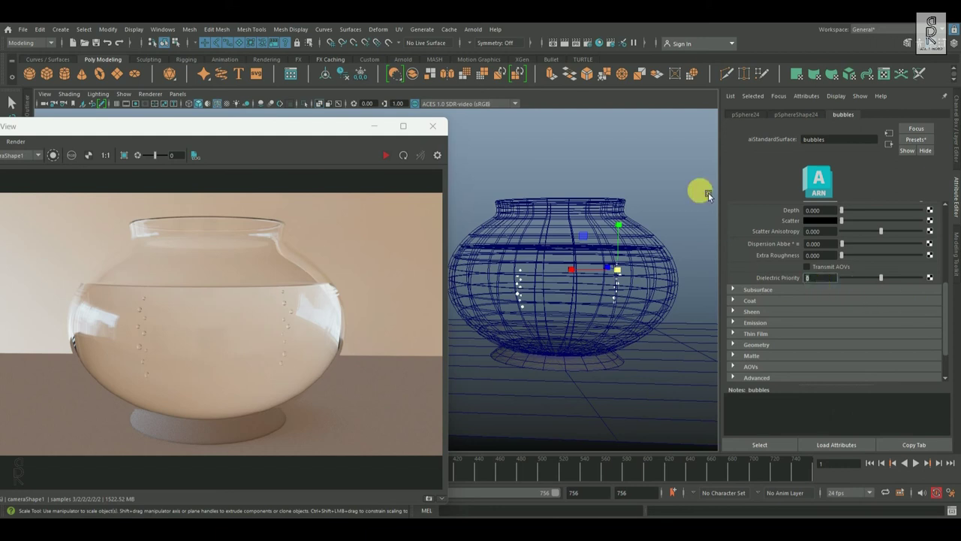
text(2)
key(Return)
drag(263, 129, 283, 91)
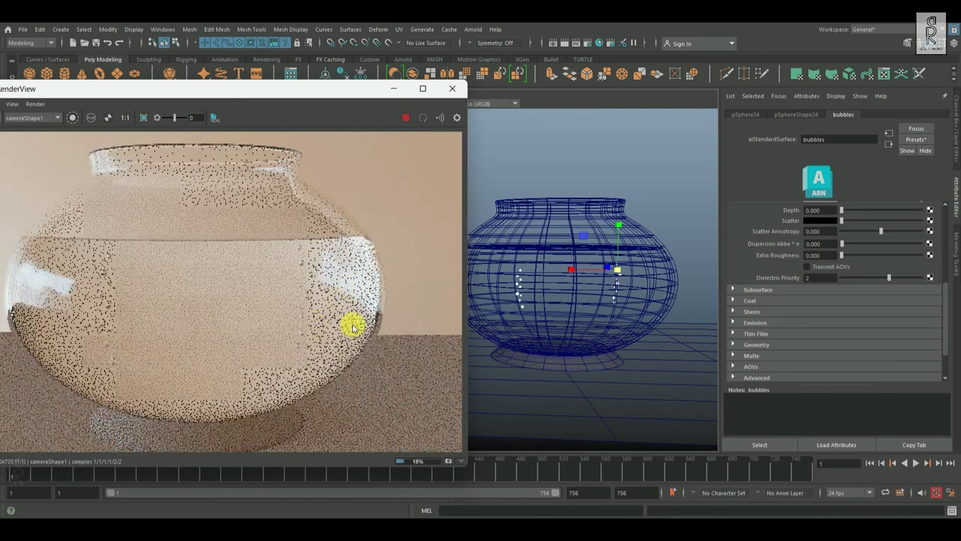
drag(212, 88, 269, 79)
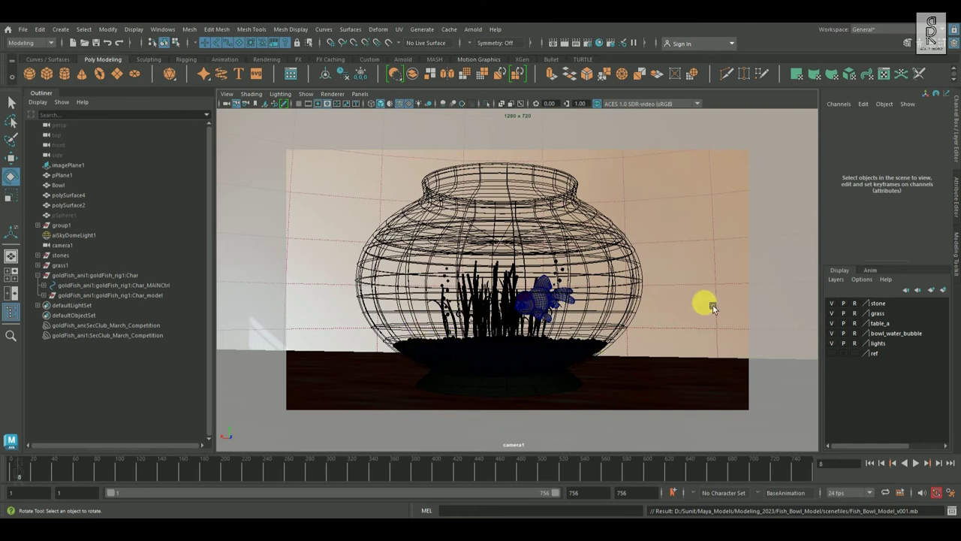
Step: Examine the goldfish, grass and stones inside the wireframe fish bowl in the perspective view
key(space)
key(space)
alt+right_drag(451, 347, 493, 392)
mouse_move(496, 393)
alt+mouse_down()
mouse_move(501, 372)
mouse_move(497, 388)
alt+mouse_up()
alt+right_drag(498, 388, 506, 390)
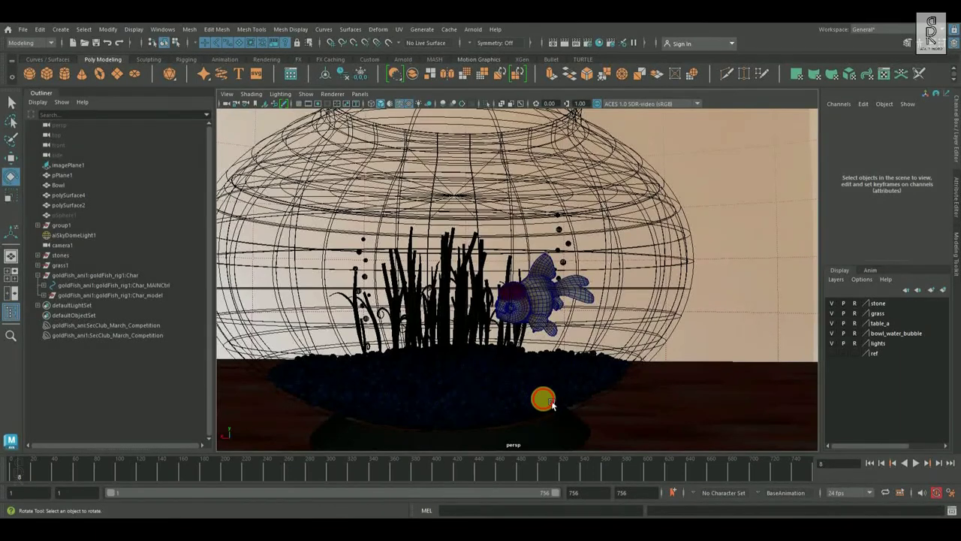
mouse_move(543, 397)
alt+mouse_down()
mouse_move(536, 405)
mouse_move(535, 394)
alt+mouse_up()
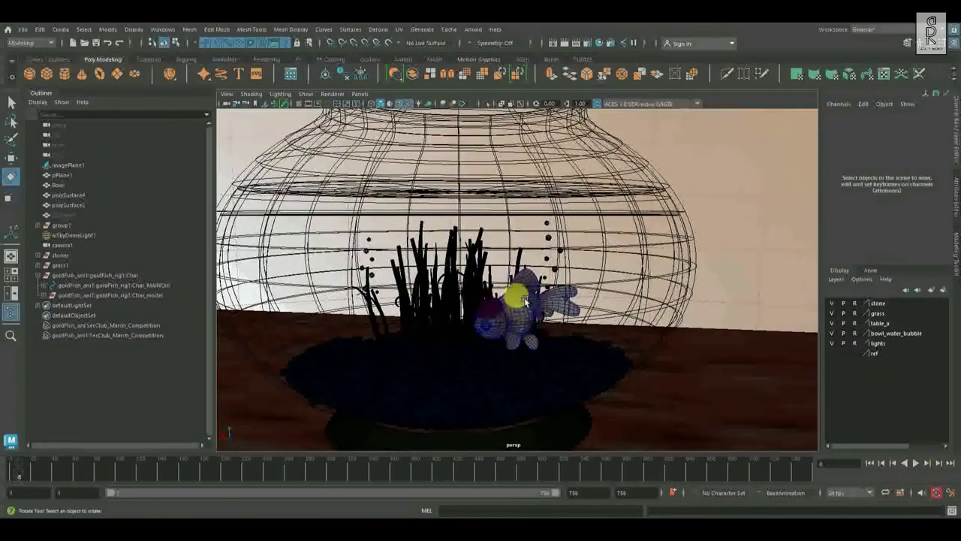
alt+drag(526, 315, 498, 323)
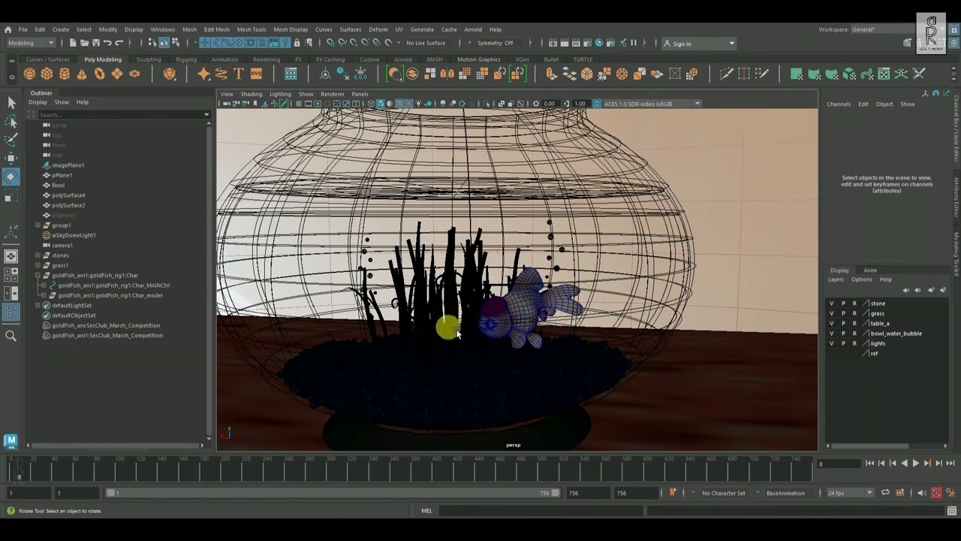
alt+right_drag(448, 327, 464, 380)
key(space)
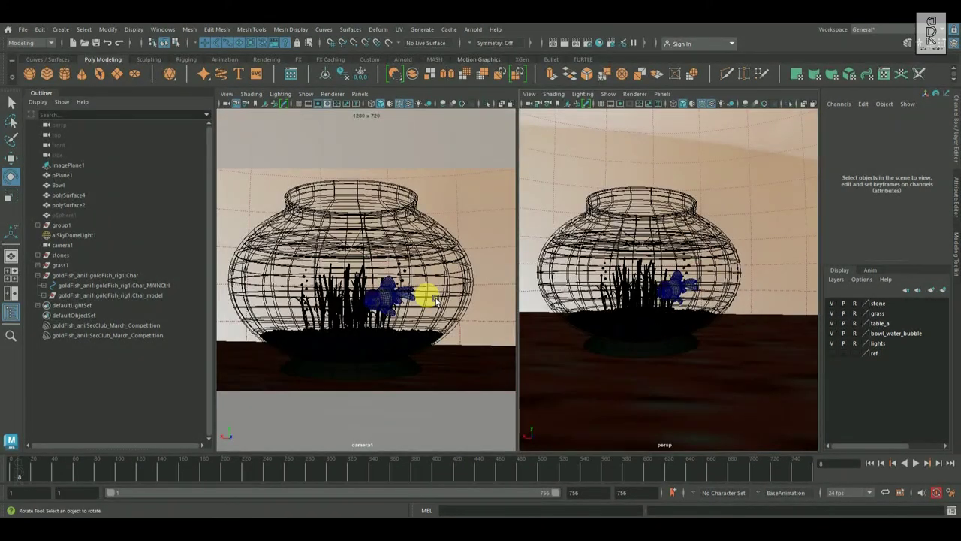
Step: Render the camera1 view of the complete fish bowl scene in the Arnold RenderView and fit the whole image in its window
key(space)
click(474, 31)
click(491, 48)
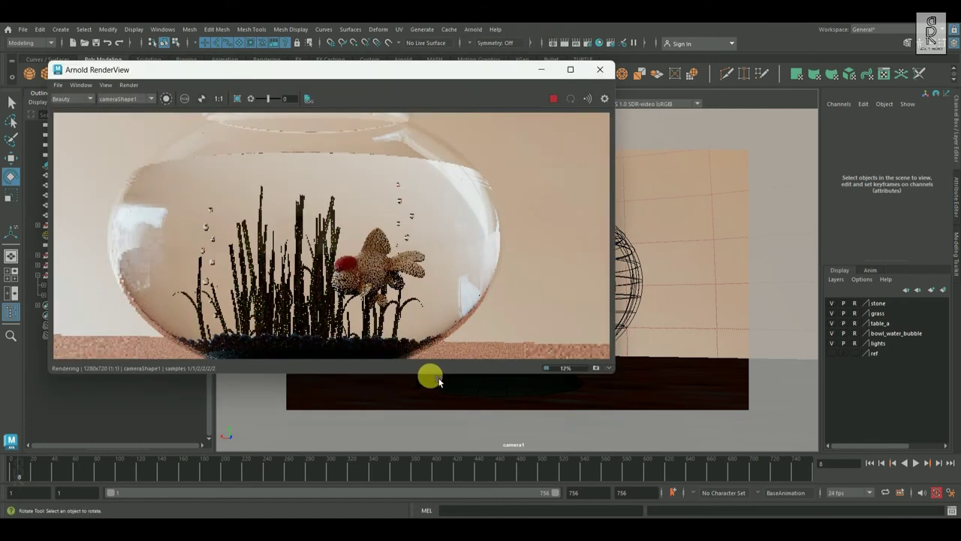
drag(435, 376, 446, 465)
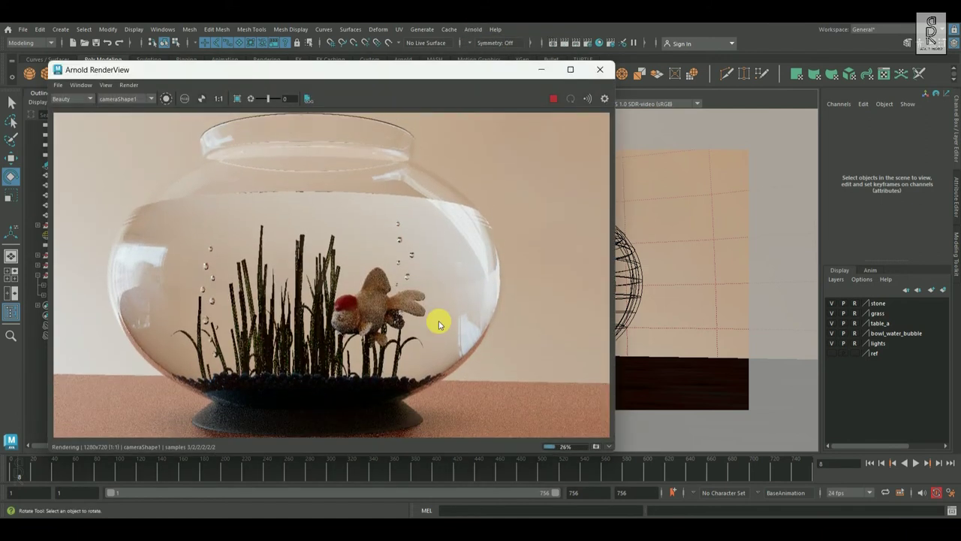
scroll(451, 283, down, 3)
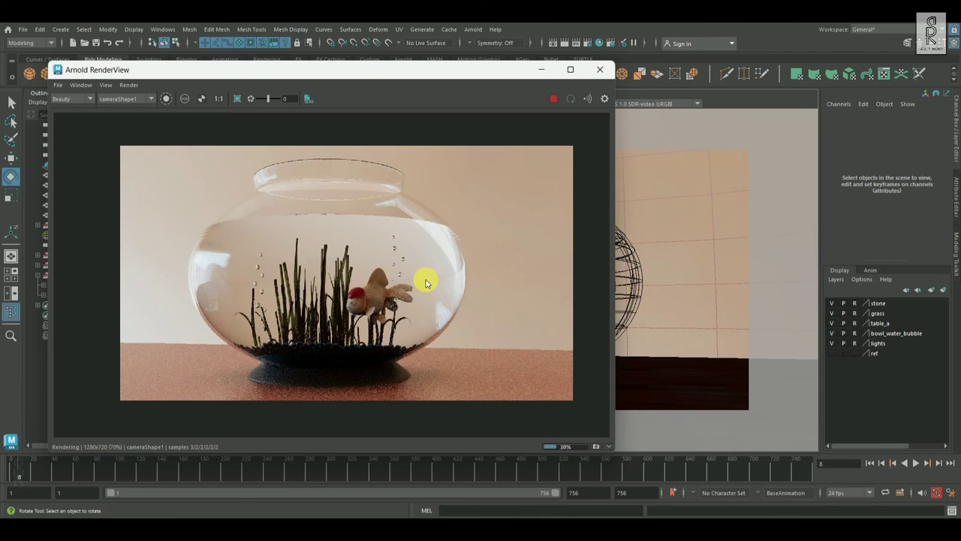
Step: Set the Specular ray depth to 3 in the Arnold render settings
click(593, 46)
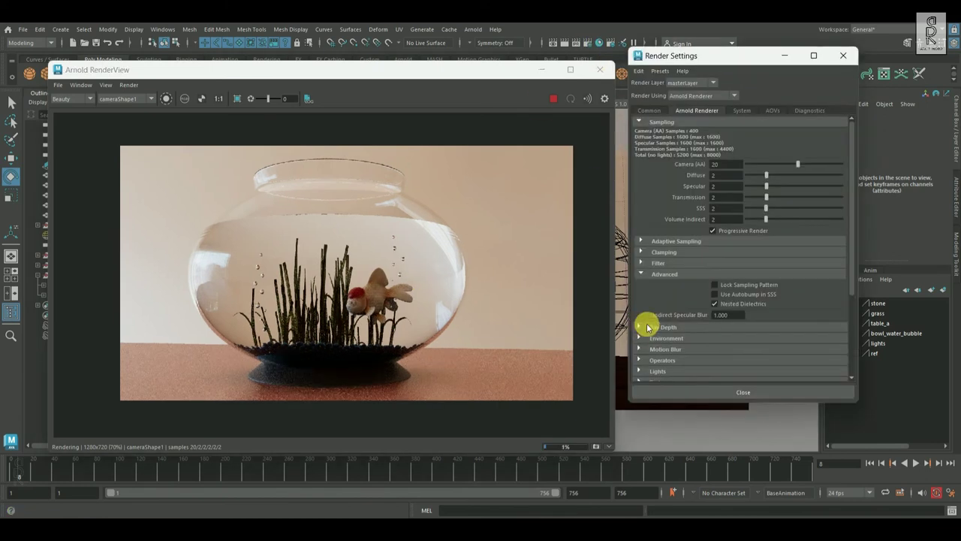
click(646, 322)
scroll(740, 286, down, 3)
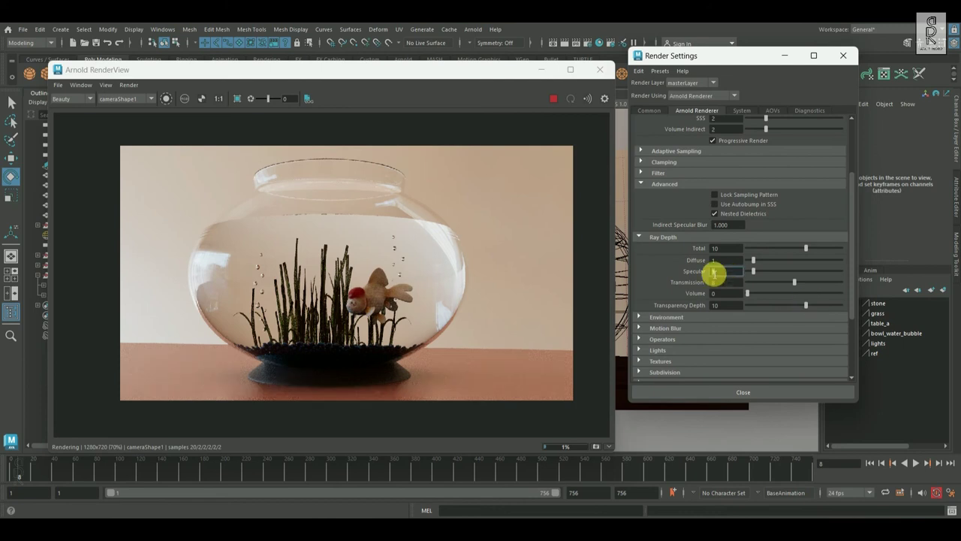
text(3)
key(Return)
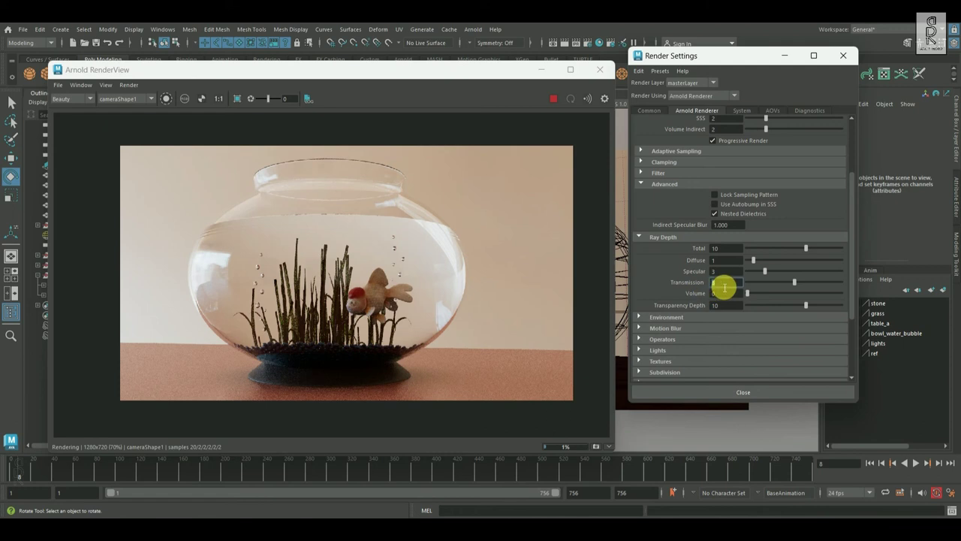
Step: Try Transmission ray depths of 2, 4 and 6 to compare their effect on the rendered bowl
text(2)
key(Return)
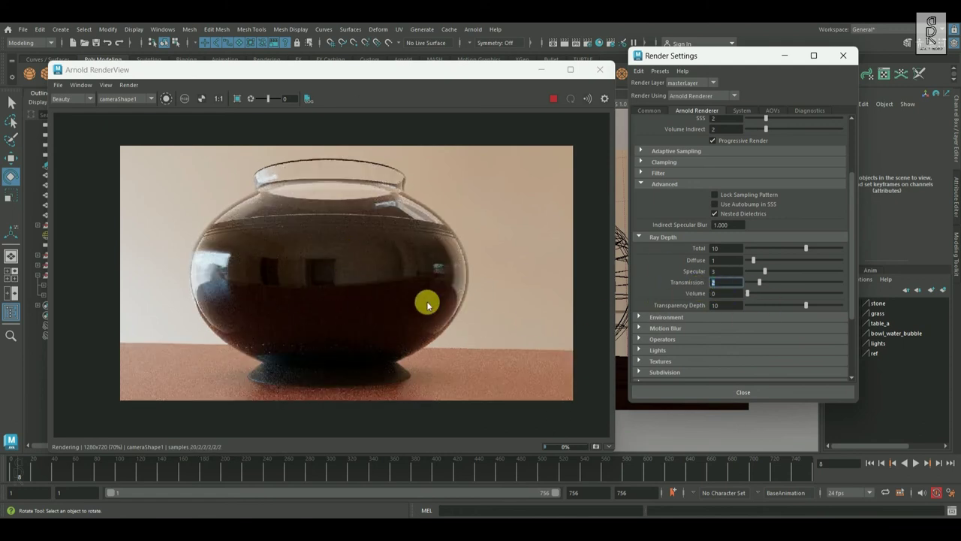
text(4)
key(Return)
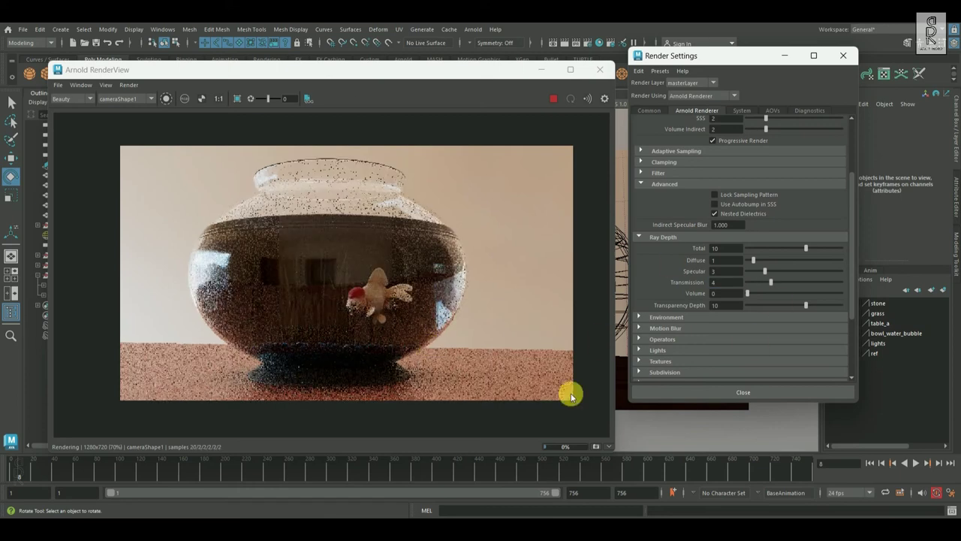
double_click(721, 281)
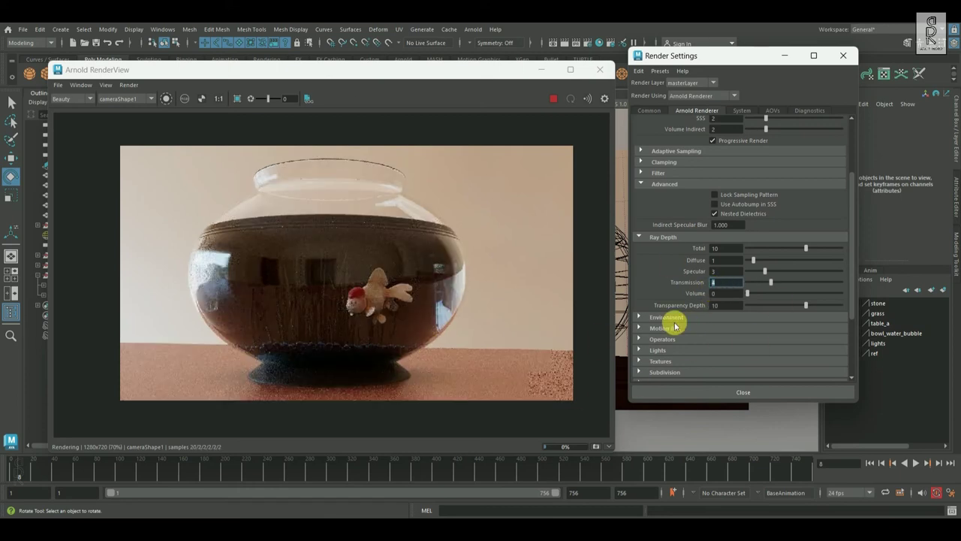
text(6)
key(Return)
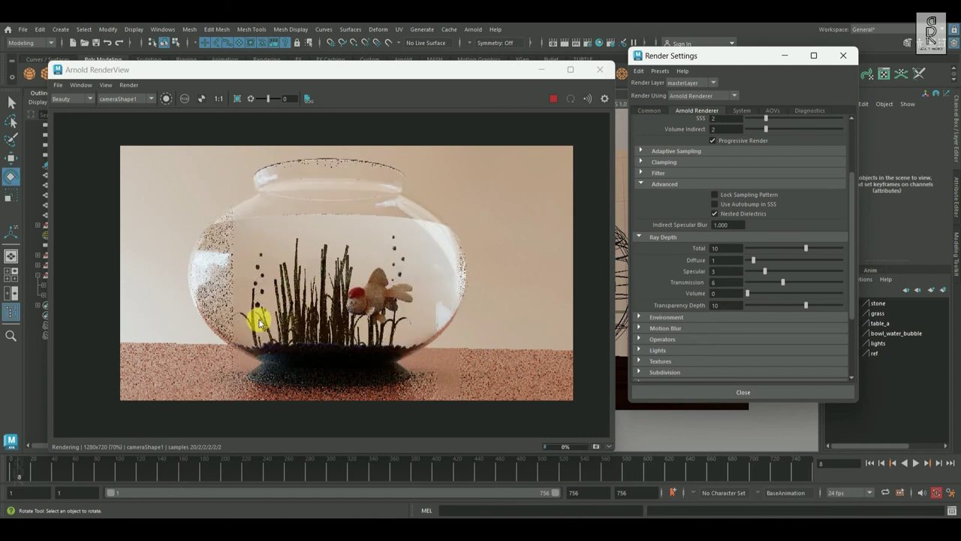
Step: Set the Transmission ray depth to 8
drag(723, 282, 704, 284)
text(8)
key(Return)
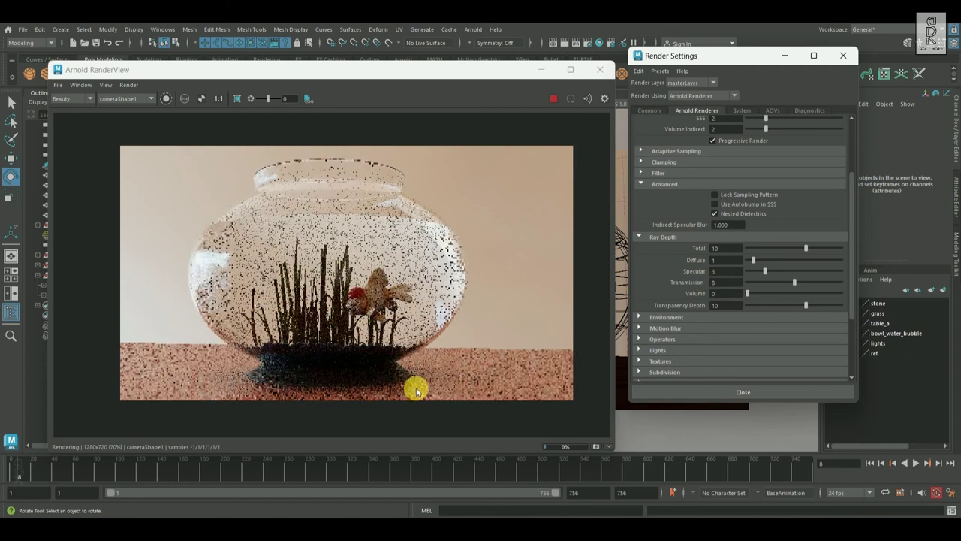